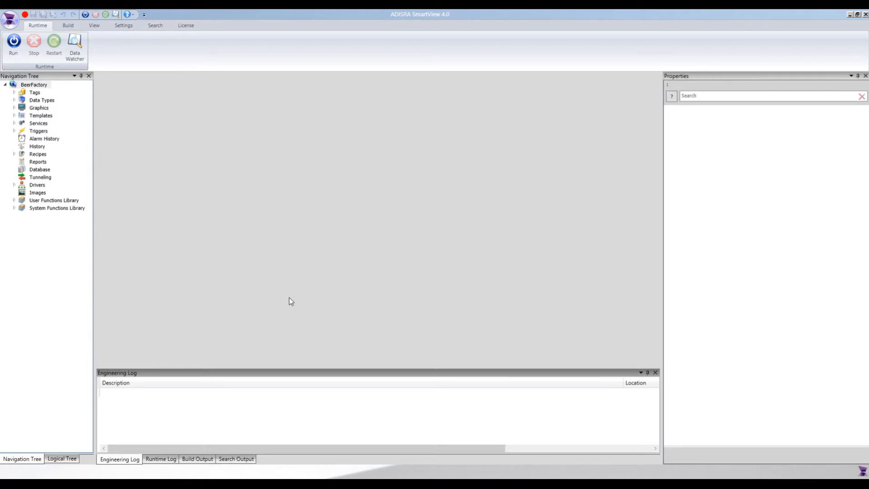
Open the Process screen from the project's graphics for editing.
{"action": "left_click", "coordinate": [14, 108]}
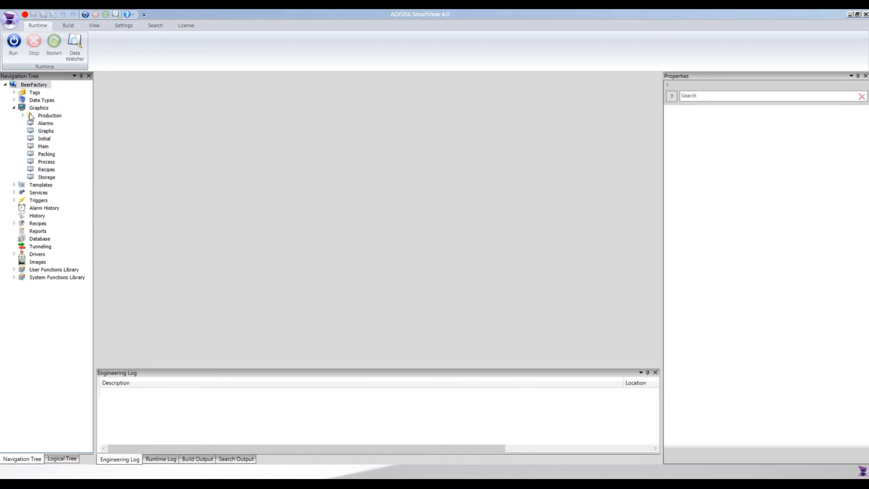
{"action": "double_click", "coordinate": [46, 162]}
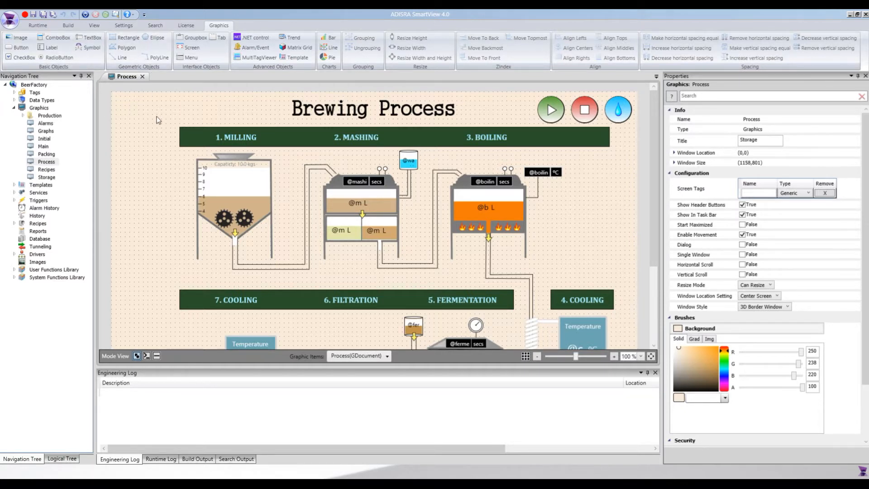
Draw a rectangle about 93 by 114 beside the Brewing Process title and place a combo box about 67 by 28 inside it.
{"action": "left_click", "coordinate": [120, 39]}
{"action": "left_click_drag", "start_coordinate": [124, 98], "coordinate": [167, 152]}
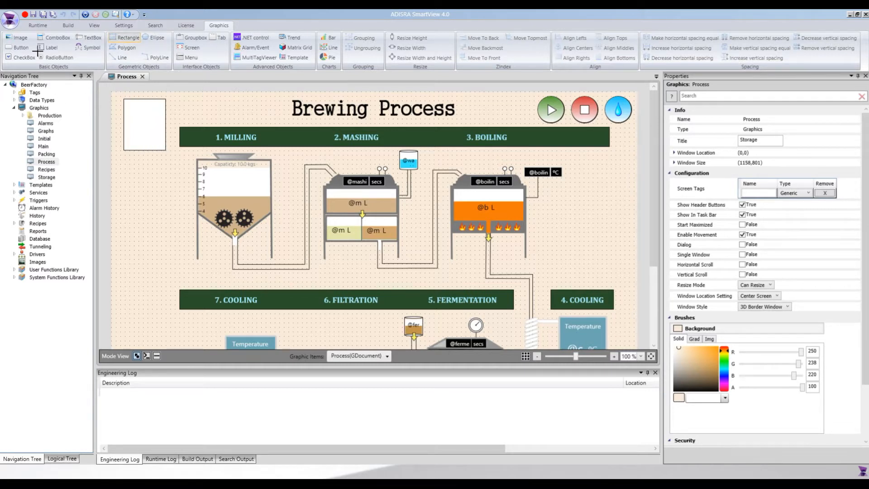
{"action": "left_click", "coordinate": [56, 38]}
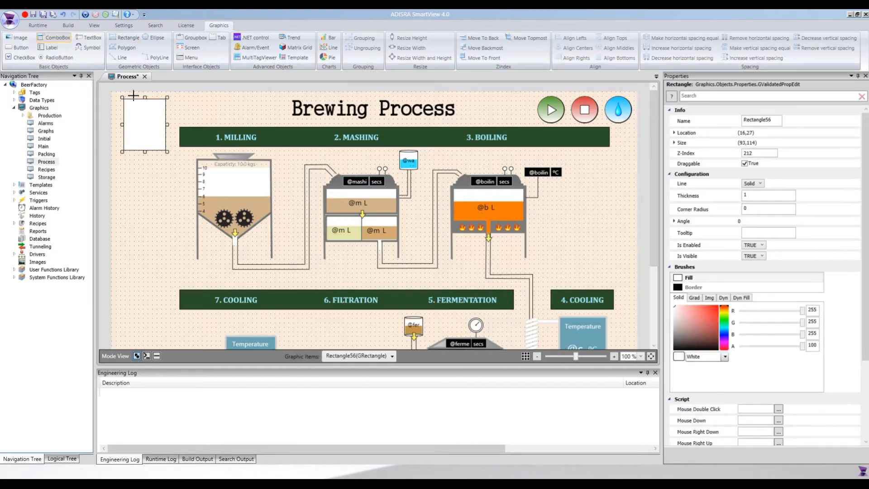
{"action": "left_click_drag", "start_coordinate": [131, 103], "coordinate": [161, 117]}
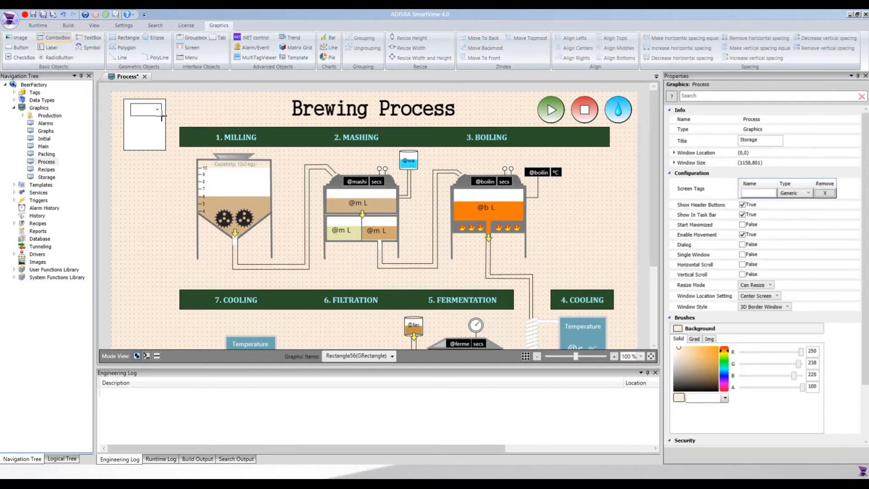
Place a button about 68 by 39 below the combo box inside the rectangle and shift it slightly left.
{"action": "left_click", "coordinate": [20, 47]}
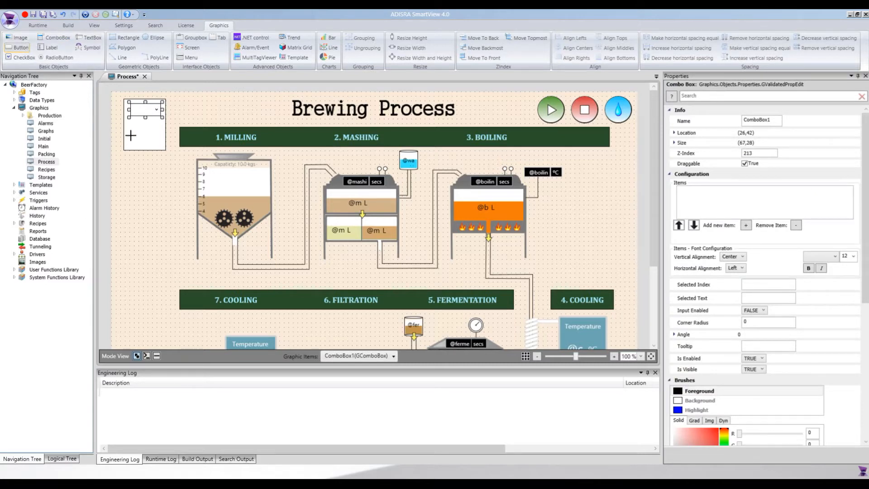
{"action": "left_click_drag", "start_coordinate": [130, 129], "coordinate": [161, 146]}
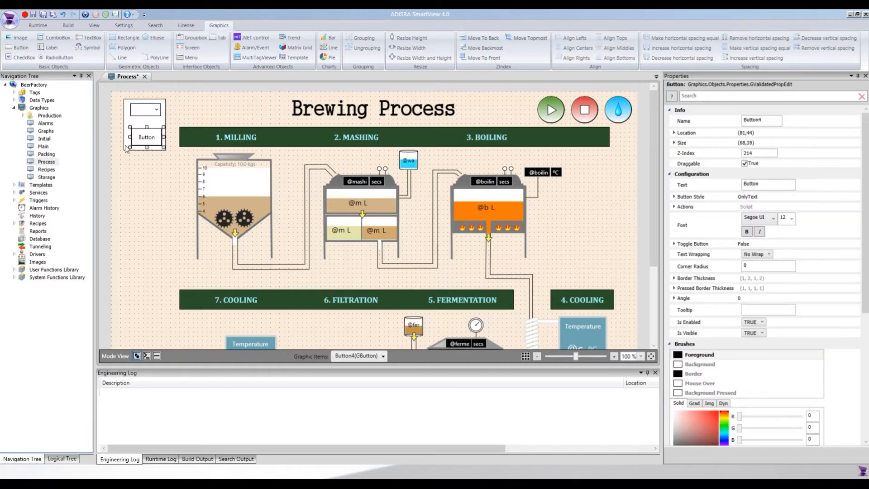
{"action": "left_click_drag", "start_coordinate": [138, 139], "coordinate": [137, 139]}
Group the rectangle, combo box and button, and move the group slightly left to about location (14,17).
{"action": "left_click", "coordinate": [142, 114]}
{"action": "left_click_drag", "start_coordinate": [140, 111], "coordinate": [172, 158]}
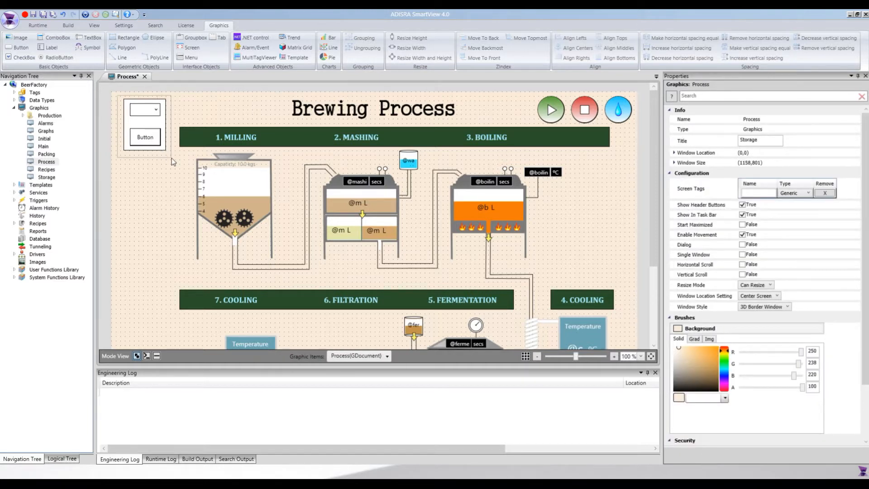
{"action": "left_click_drag", "start_coordinate": [173, 162], "coordinate": [173, 161]}
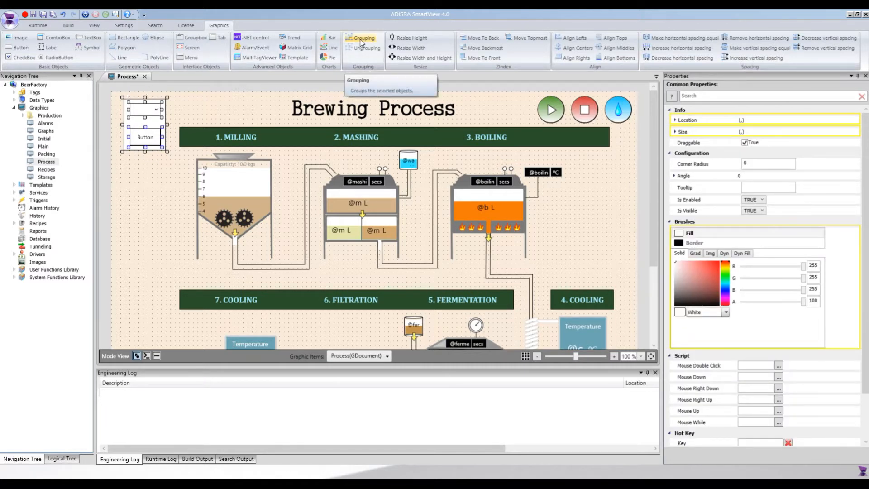
{"action": "left_click", "coordinate": [359, 39]}
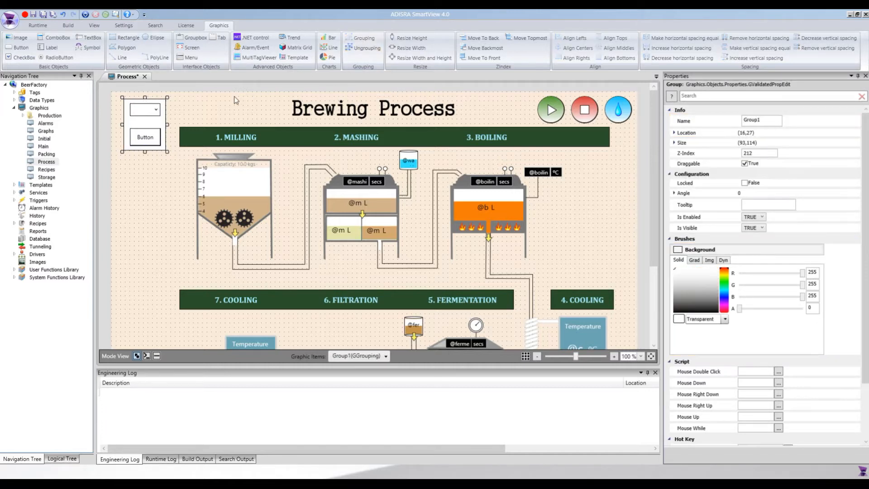
{"action": "mouse_move", "coordinate": [158, 122]}
{"action": "left_mouse_down"}
{"action": "mouse_move", "coordinate": [158, 172]}
{"action": "mouse_move", "coordinate": [162, 117]}
{"action": "mouse_move", "coordinate": [154, 120]}
{"action": "left_mouse_up"}
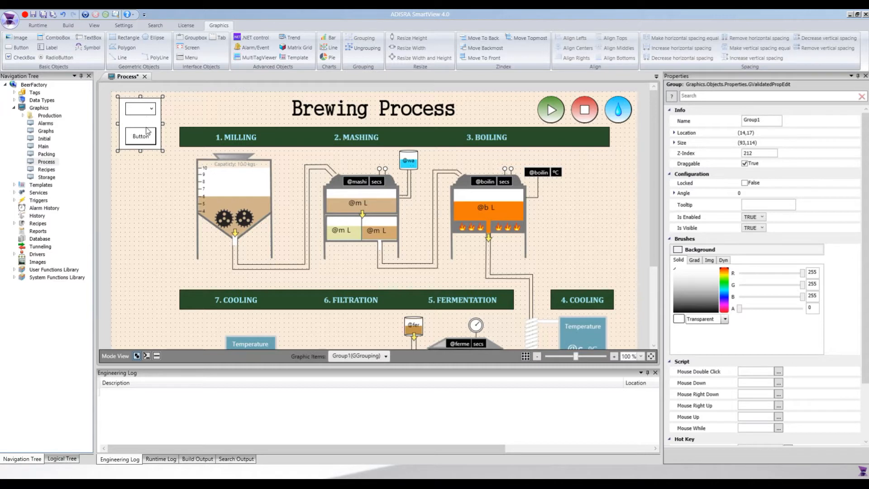
Examine which objects belong to the new group in the graphic items list, and view its name property.
{"action": "left_click", "coordinate": [360, 356]}
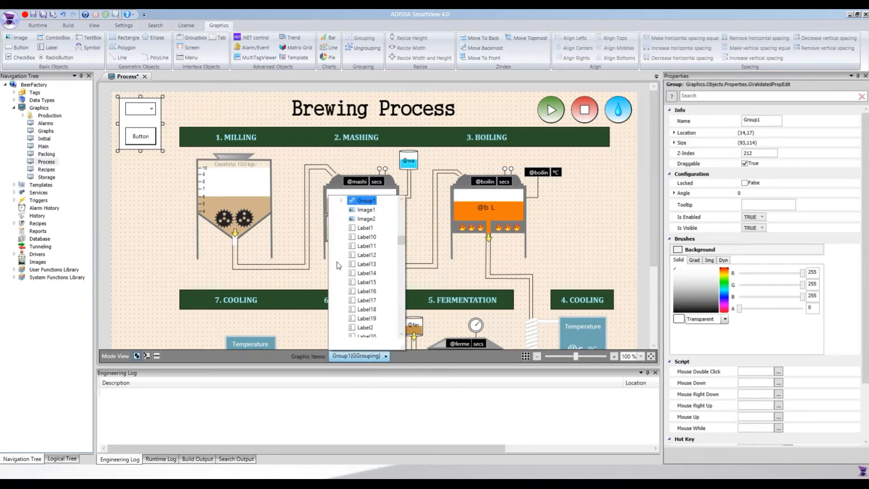
{"action": "left_click", "coordinate": [342, 201]}
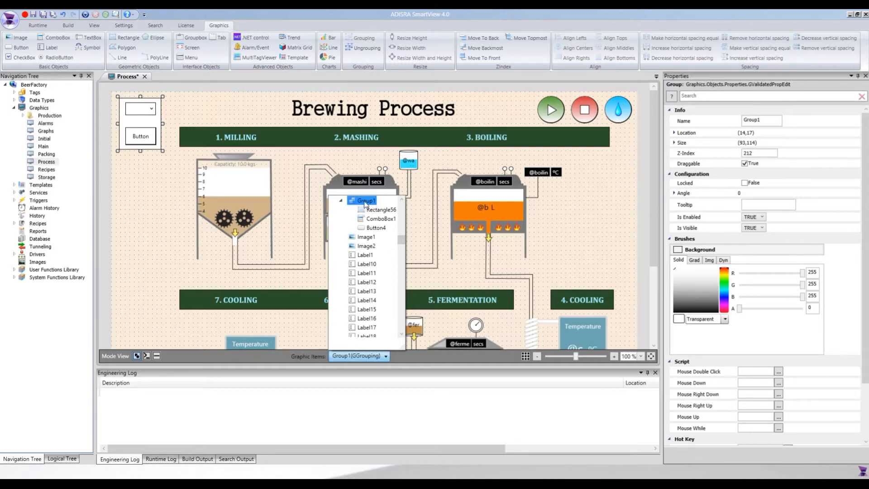
{"action": "left_click", "coordinate": [342, 202]}
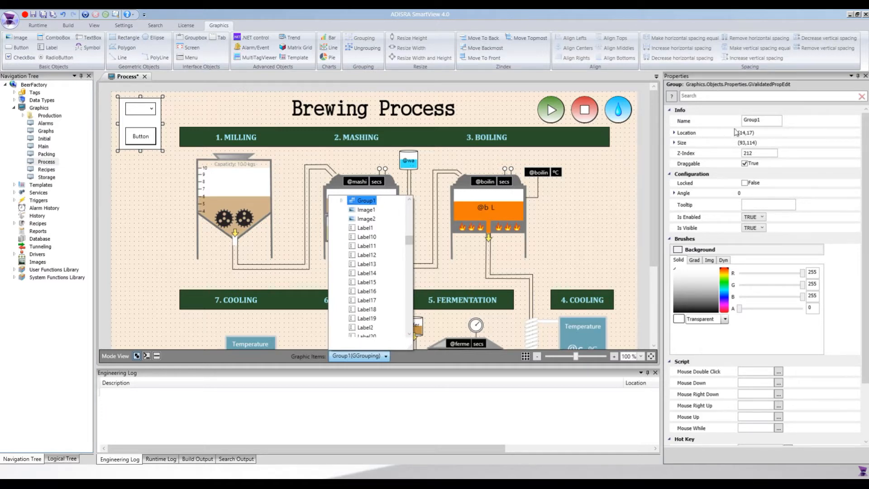
{"action": "left_click", "coordinate": [766, 121]}
{"action": "left_click", "coordinate": [767, 121]}
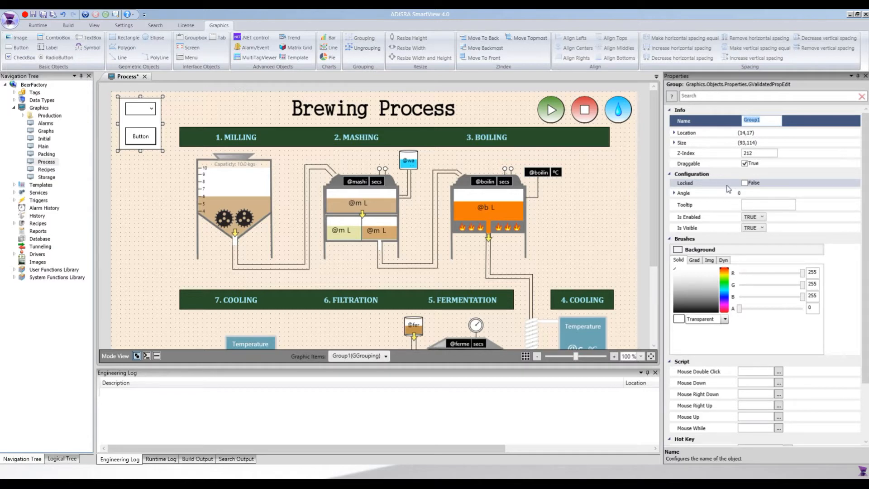
Select the button inside the group through the group's member list to view its individual properties.
{"action": "left_click", "coordinate": [385, 357]}
{"action": "left_click", "coordinate": [386, 357]}
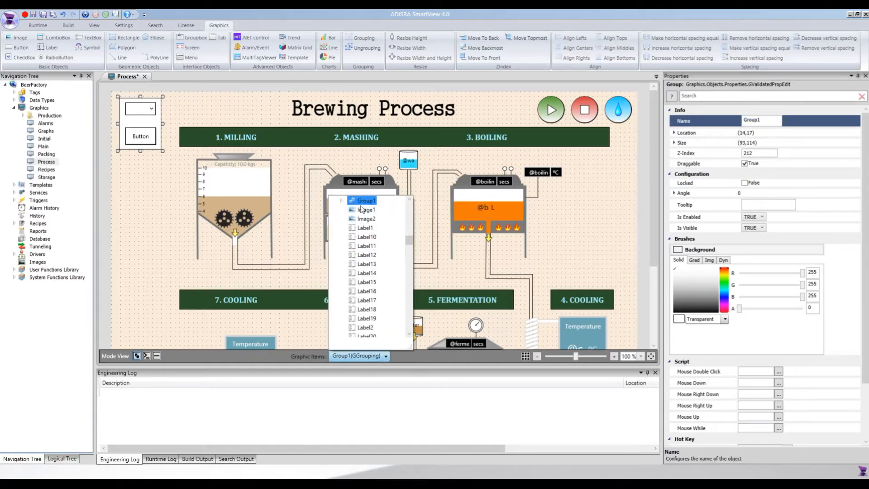
{"action": "left_click", "coordinate": [342, 201]}
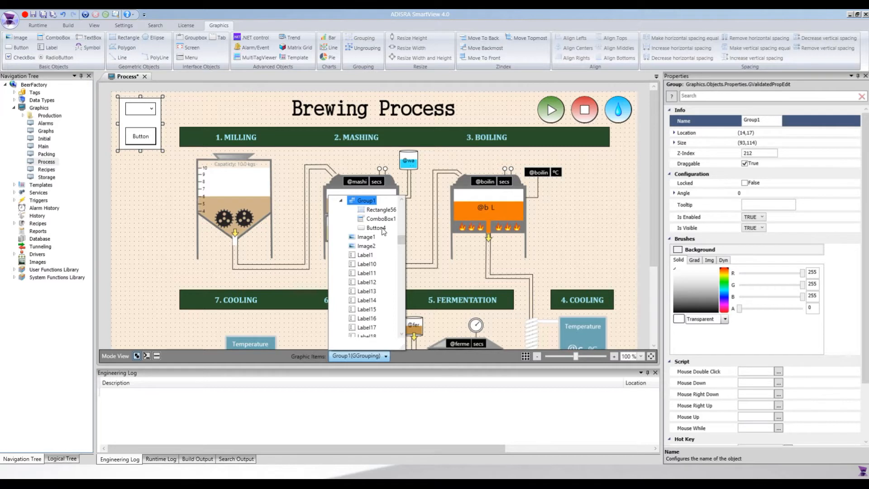
{"action": "left_click", "coordinate": [382, 229]}
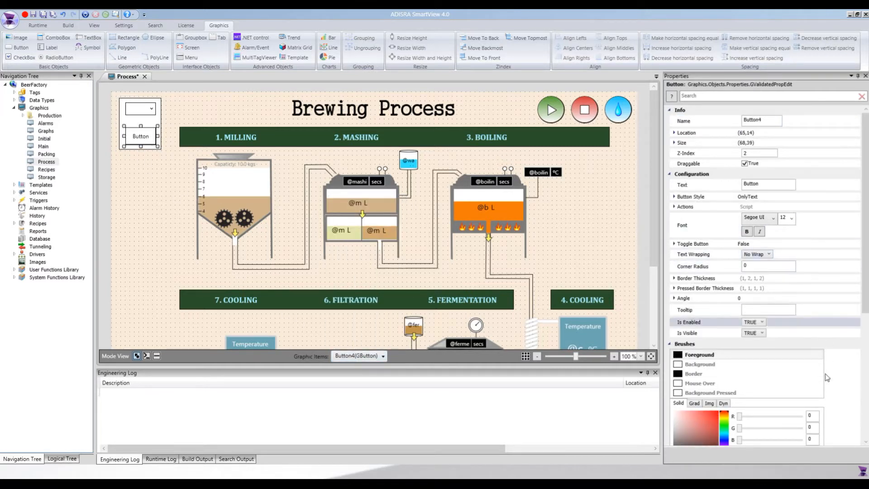
Lock the whole group against editing of its members and check them in the graphic items list.
{"action": "left_click", "coordinate": [142, 125]}
{"action": "left_click", "coordinate": [744, 184]}
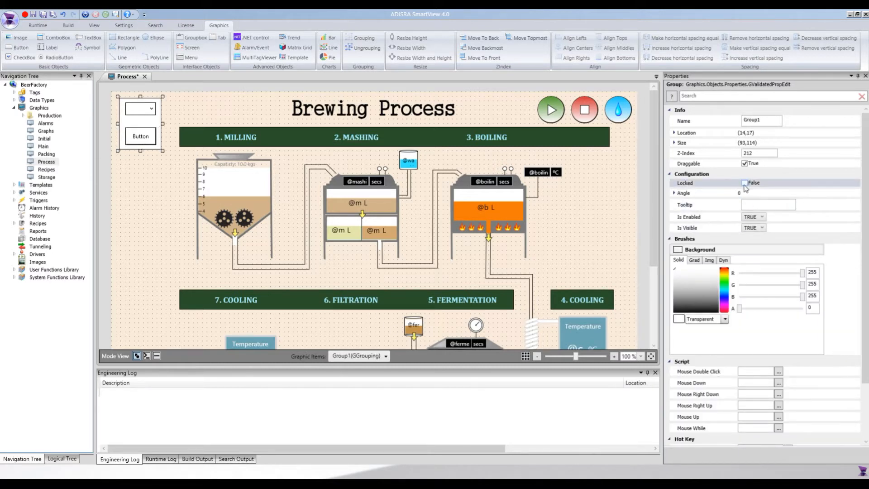
{"action": "left_click", "coordinate": [348, 359]}
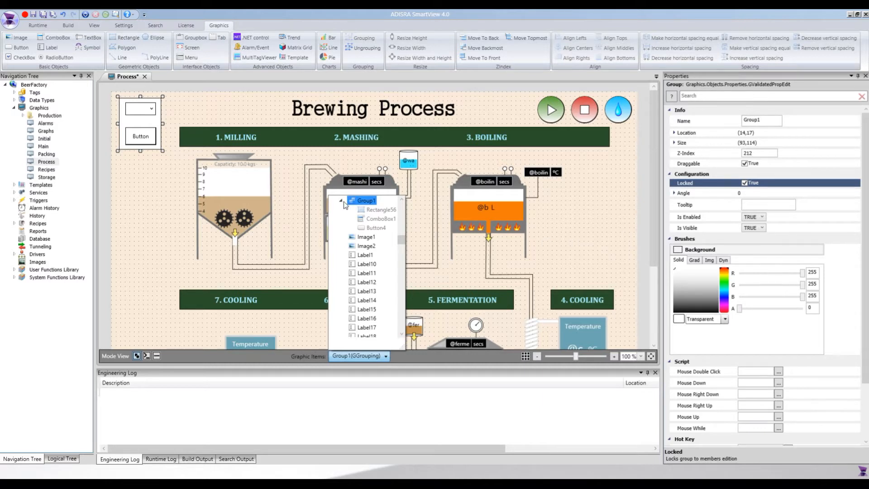
Review the group's angle options and its remaining brush, script, hot key and security properties.
{"action": "left_click", "coordinate": [674, 197]}
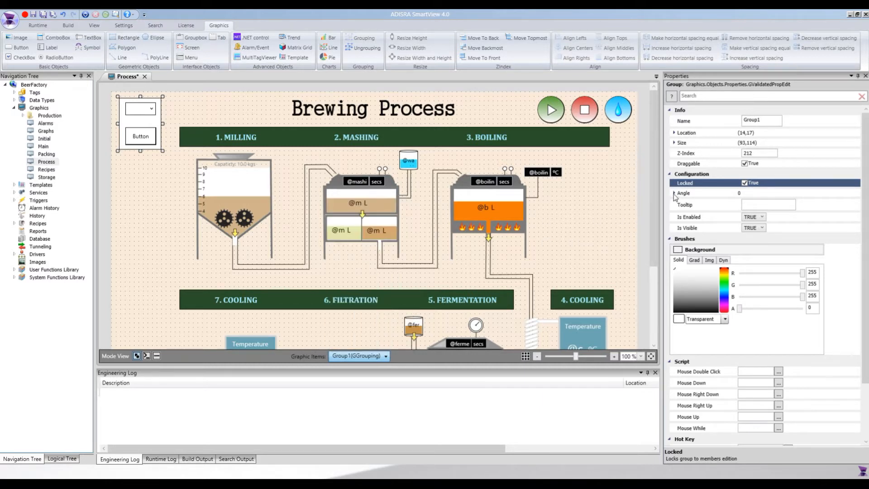
{"action": "left_click", "coordinate": [674, 193]}
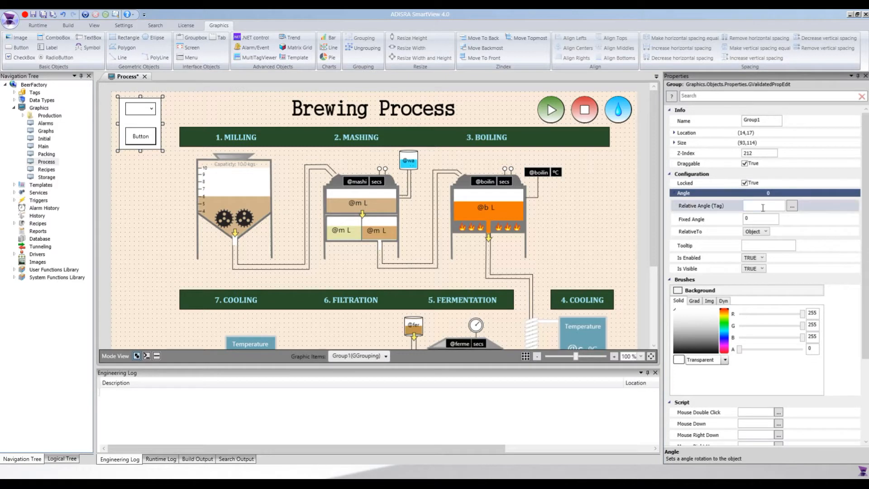
{"action": "left_click", "coordinate": [672, 194]}
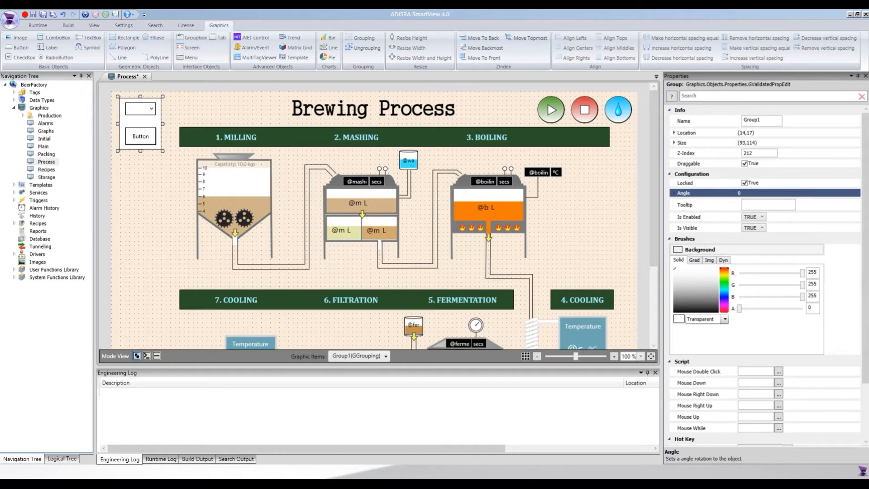
{"action": "scroll", "coordinate": [866, 275], "scroll_direction": "down", "scroll_amount": 3}
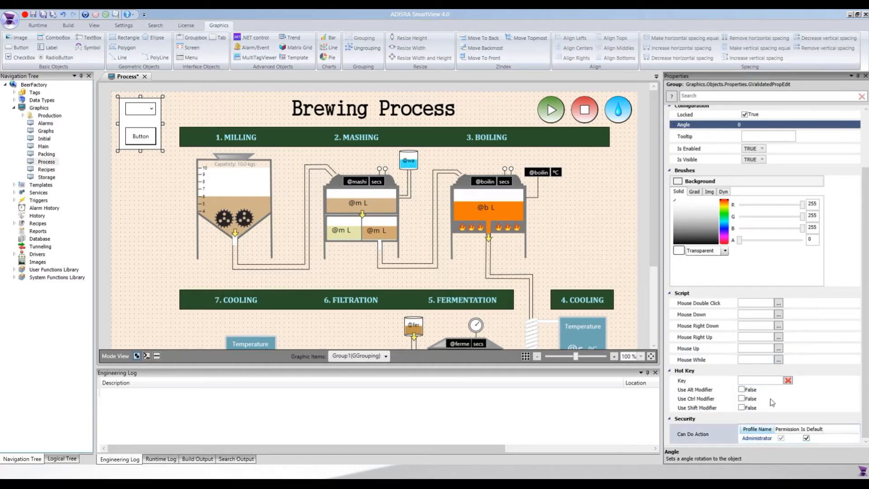
{"action": "left_click", "coordinate": [865, 159]}
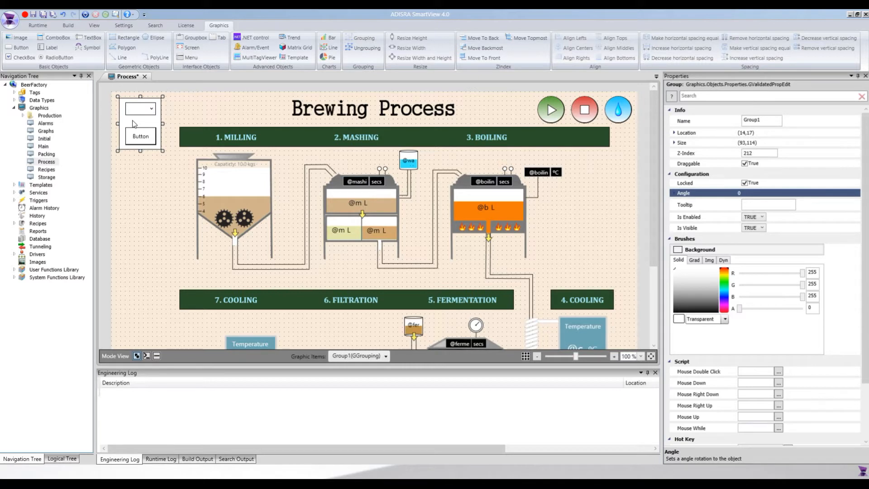
Duplicate the group below the original at about location (145,20), and select all parts of the milling tank together.
{"action": "left_click_drag", "start_coordinate": [140, 131], "coordinate": [135, 180]}
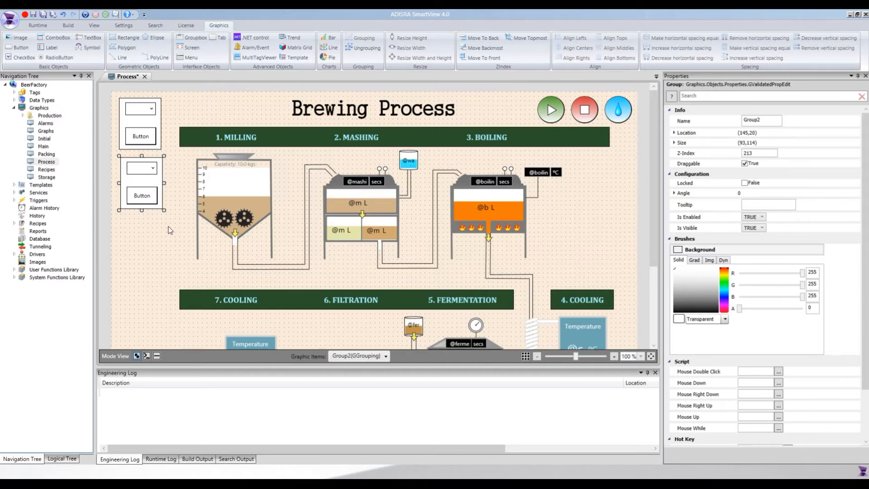
{"action": "left_click_drag", "start_coordinate": [181, 149], "coordinate": [284, 274]}
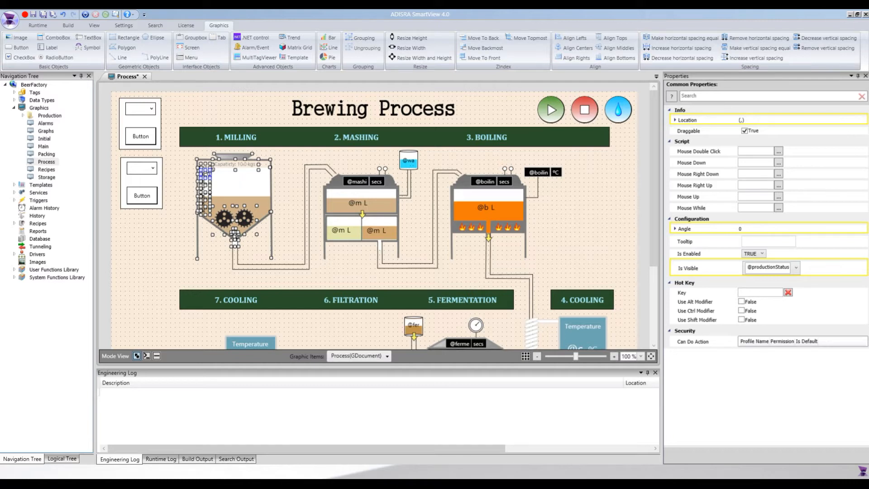
Delete both groups beside the milling tank.
{"action": "left_click_drag", "start_coordinate": [170, 222], "coordinate": [116, 96]}
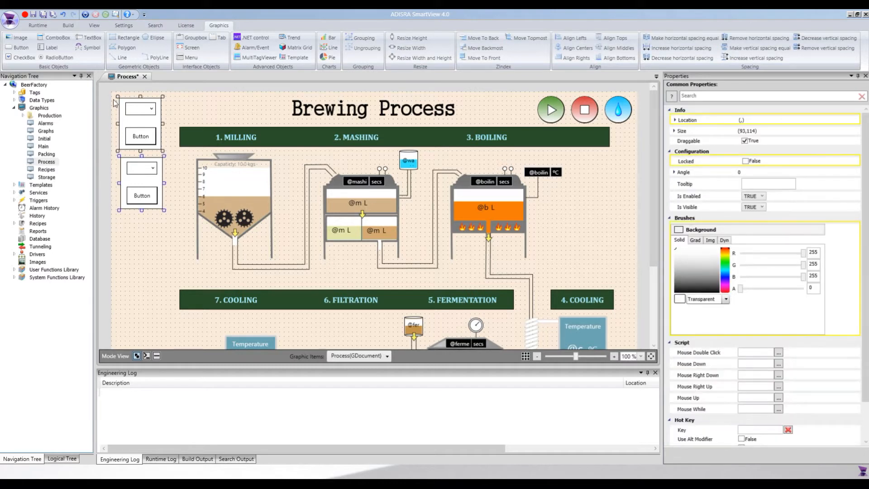
{"action": "left_click", "coordinate": [156, 134]}
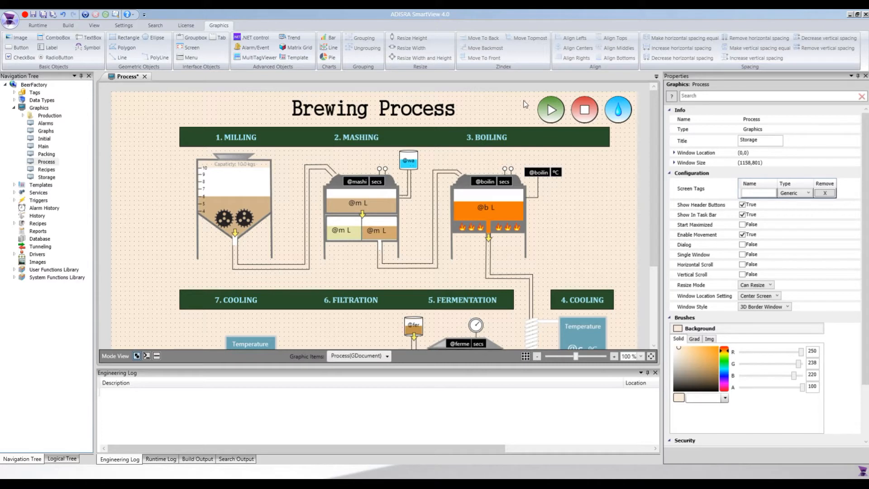
Inspect the green, red and blue round buttons and the separate play, stop and water drop shapes on top of them.
{"action": "left_click", "coordinate": [555, 105]}
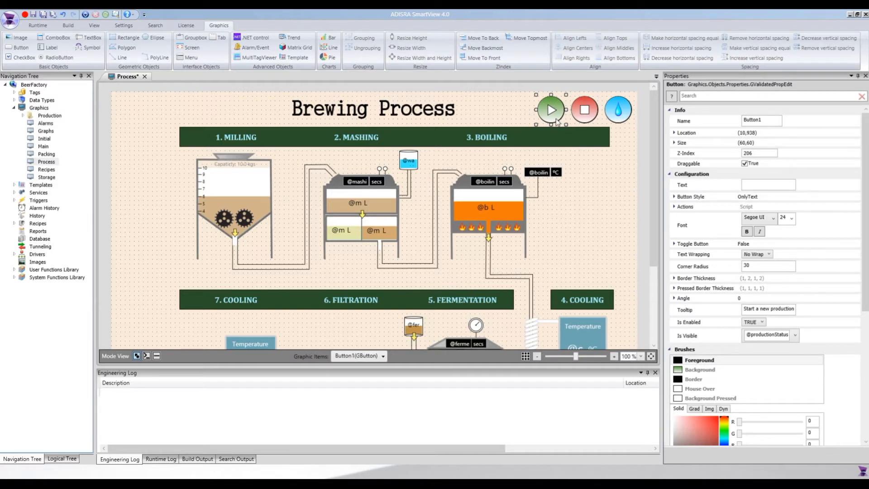
{"action": "left_click", "coordinate": [551, 109]}
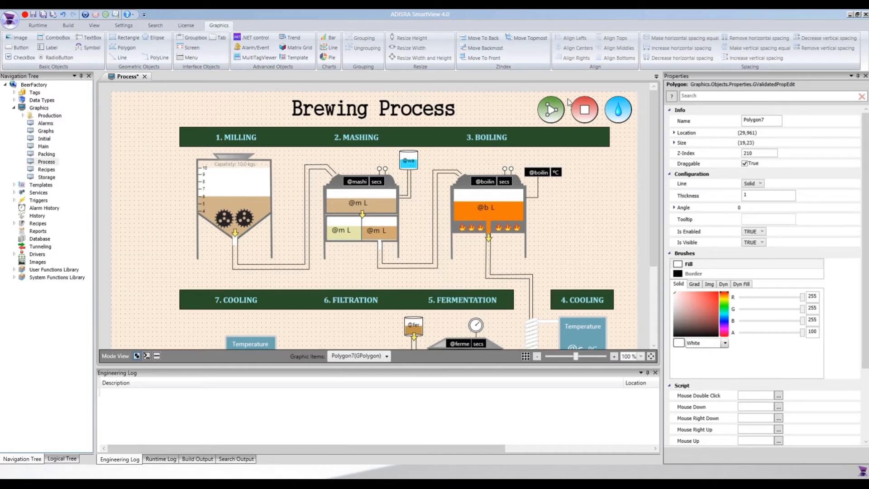
{"action": "left_click", "coordinate": [583, 112]}
{"action": "left_click", "coordinate": [583, 111]}
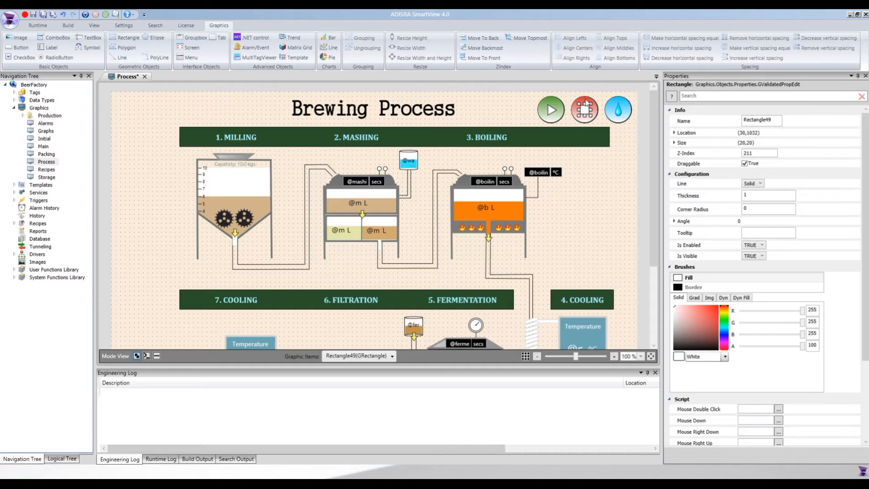
{"action": "left_click", "coordinate": [585, 107]}
{"action": "left_click", "coordinate": [604, 110]}
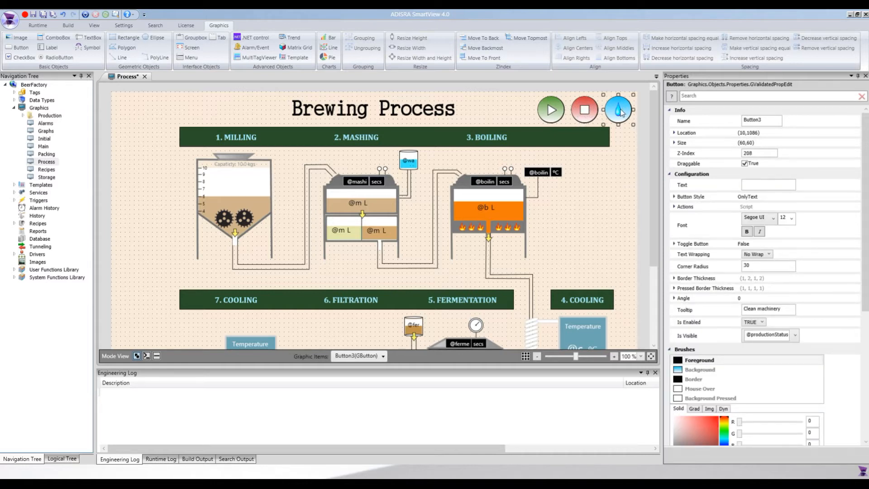
{"action": "left_click", "coordinate": [620, 112]}
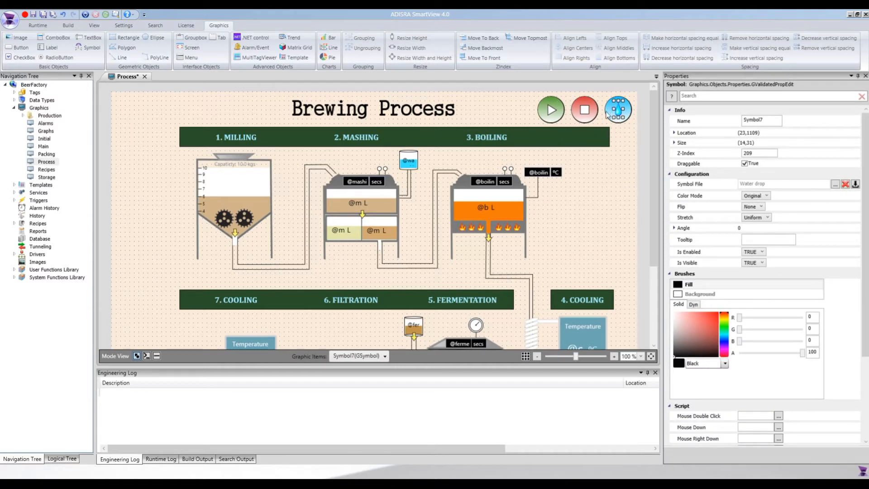
{"action": "left_click", "coordinate": [530, 103]}
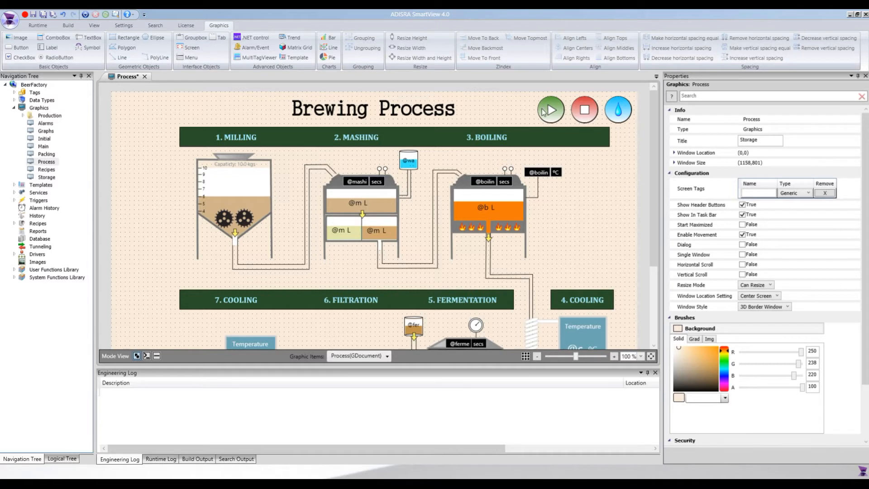
Check the stop square and water drop as separate objects, and examine the green round button's Is Visible condition.
{"action": "left_click", "coordinate": [545, 114]}
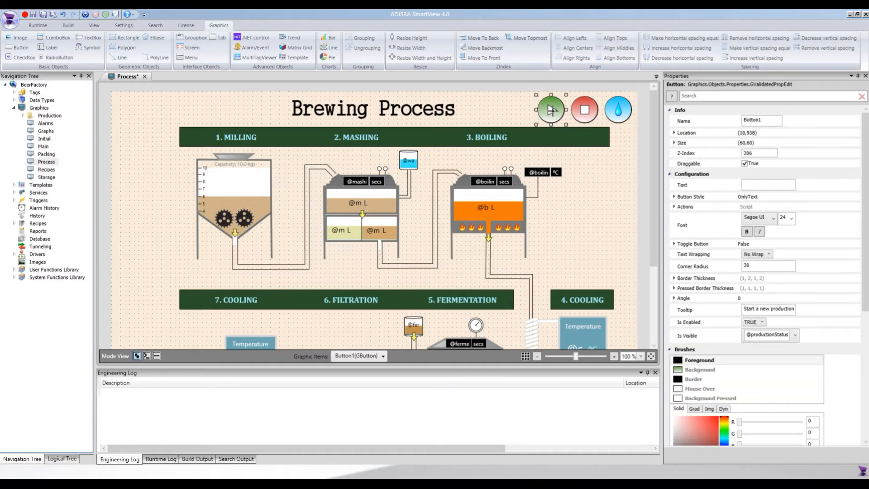
{"action": "left_click", "coordinate": [550, 110]}
{"action": "left_click", "coordinate": [585, 110]}
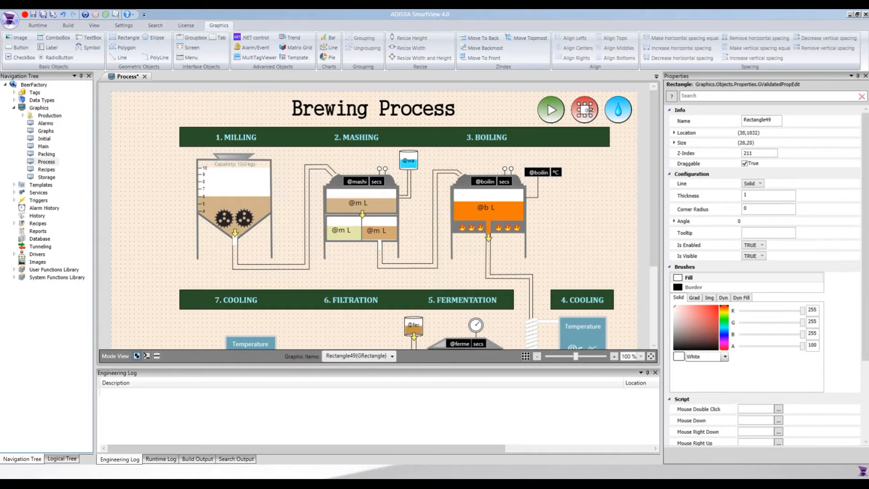
{"action": "left_click", "coordinate": [576, 127]}
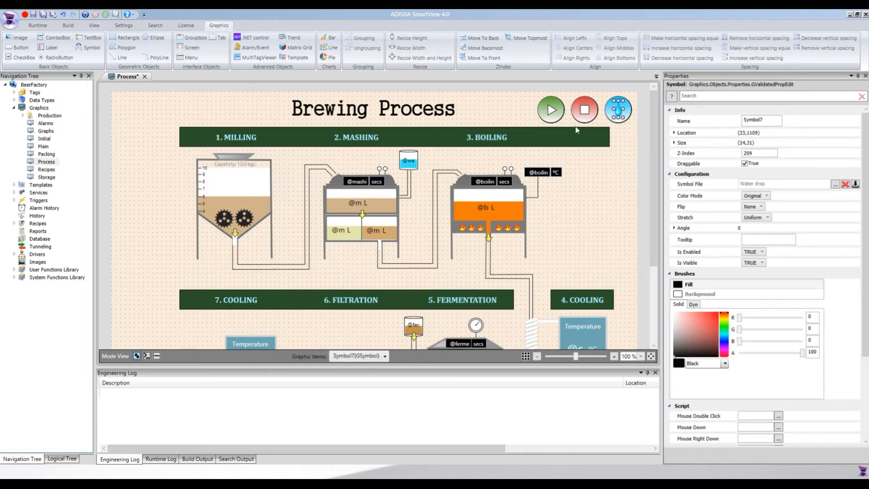
{"action": "left_click", "coordinate": [554, 114]}
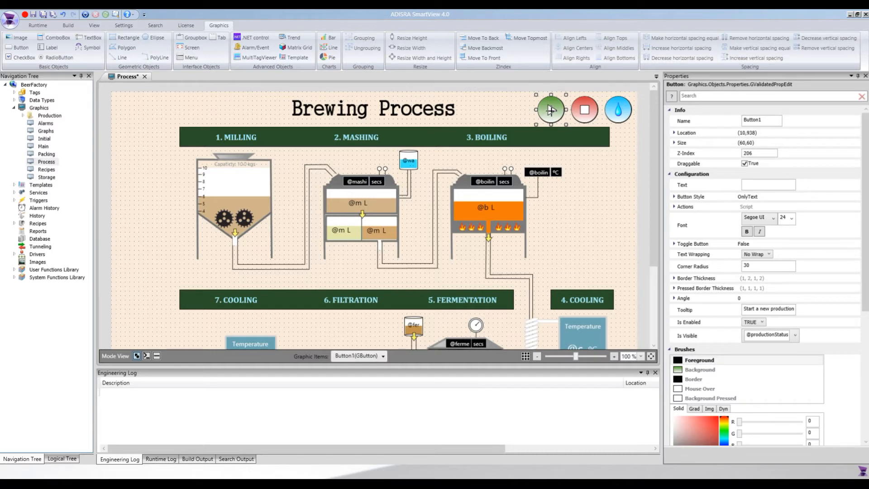
{"action": "left_click", "coordinate": [798, 338]}
{"action": "left_click", "coordinate": [798, 339]}
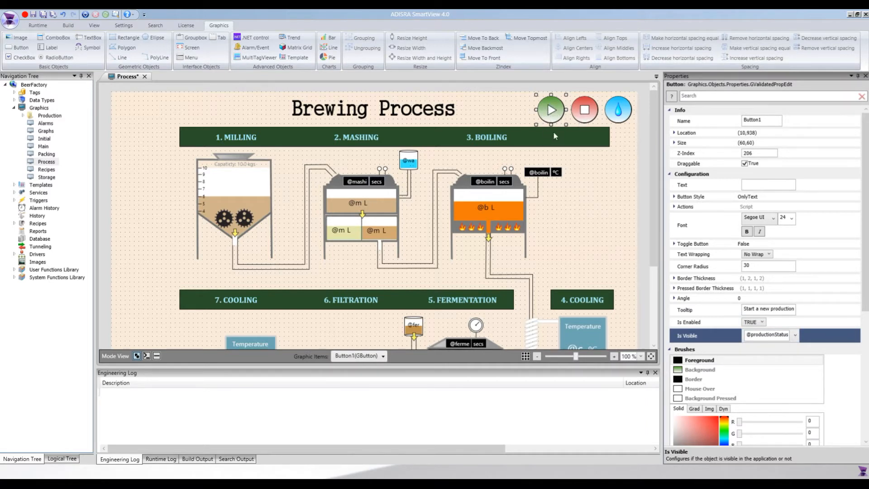
Group the green round button together with its play shape.
{"action": "left_click", "coordinate": [526, 99]}
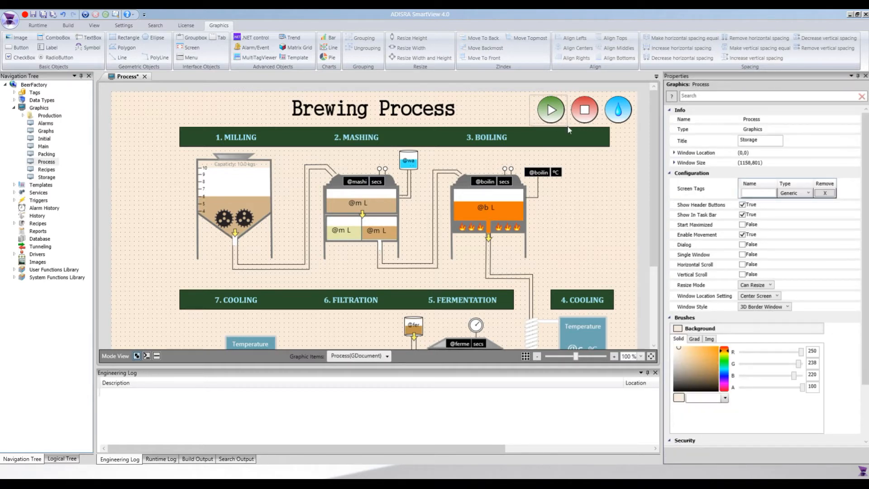
{"action": "left_click_drag", "start_coordinate": [568, 130], "coordinate": [568, 130]}
{"action": "left_click", "coordinate": [372, 39]}
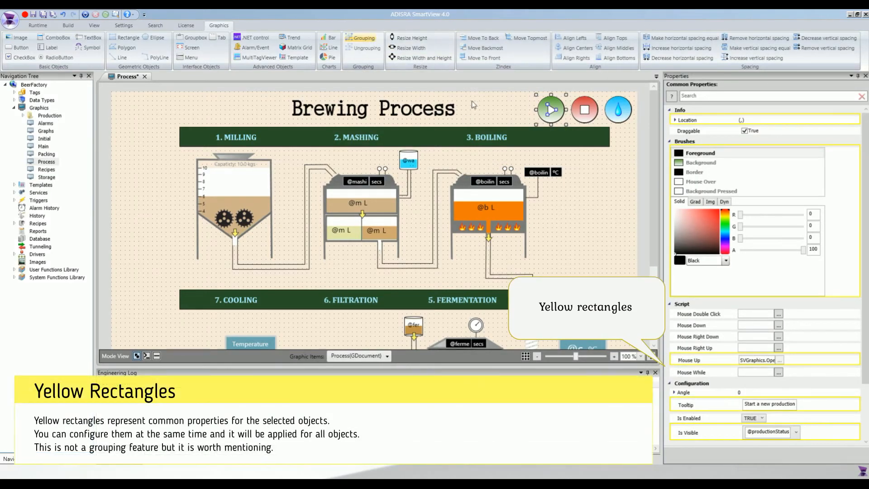
Group the red round button with its stop square, and the blue round button with its water drop.
{"action": "left_click", "coordinate": [572, 96]}
{"action": "left_click_drag", "start_coordinate": [573, 122], "coordinate": [568, 125]}
{"action": "left_click", "coordinate": [356, 42]}
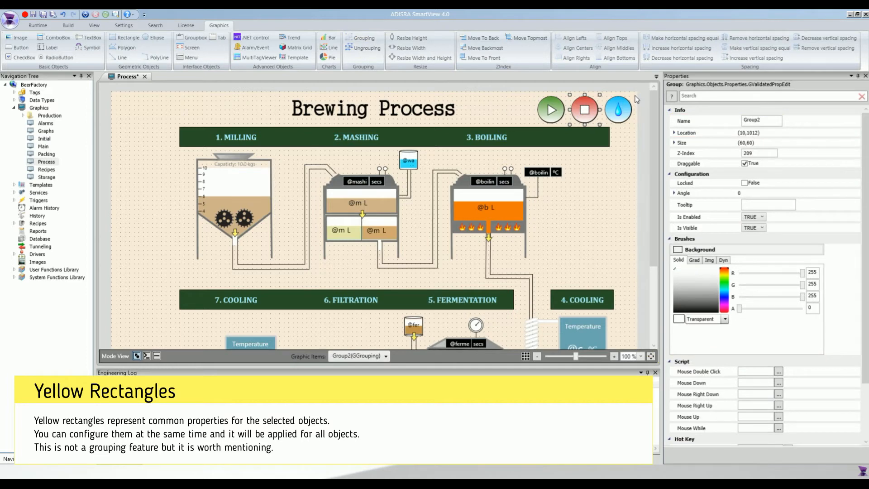
{"action": "left_click", "coordinate": [611, 125]}
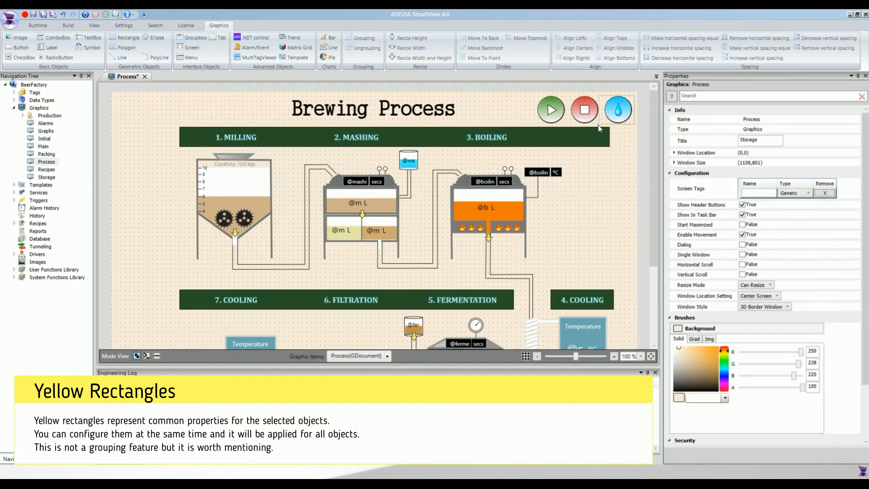
{"action": "left_click_drag", "start_coordinate": [602, 128], "coordinate": [634, 93]}
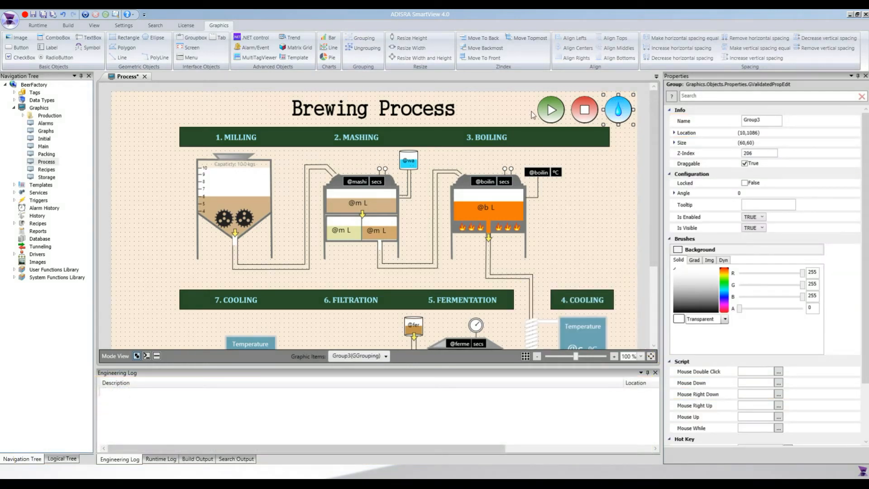
{"action": "left_click", "coordinate": [556, 110]}
{"action": "left_click", "coordinate": [762, 228]}
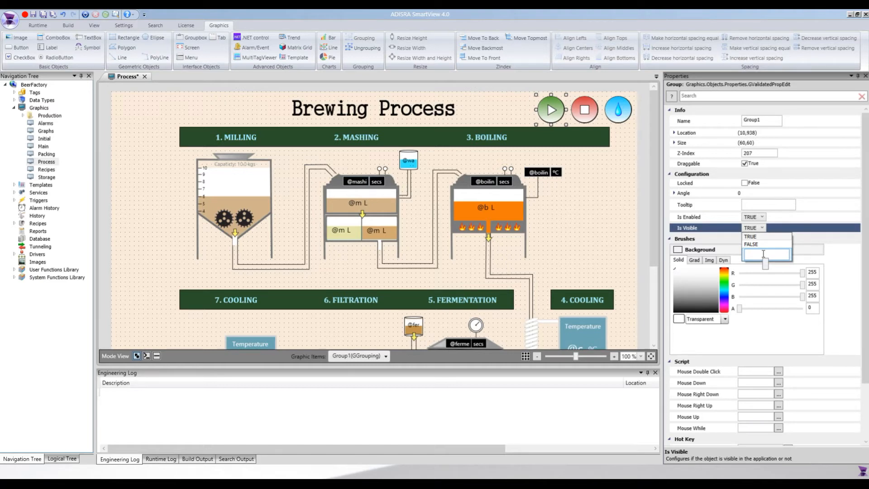
{"action": "type", "text": "@"}
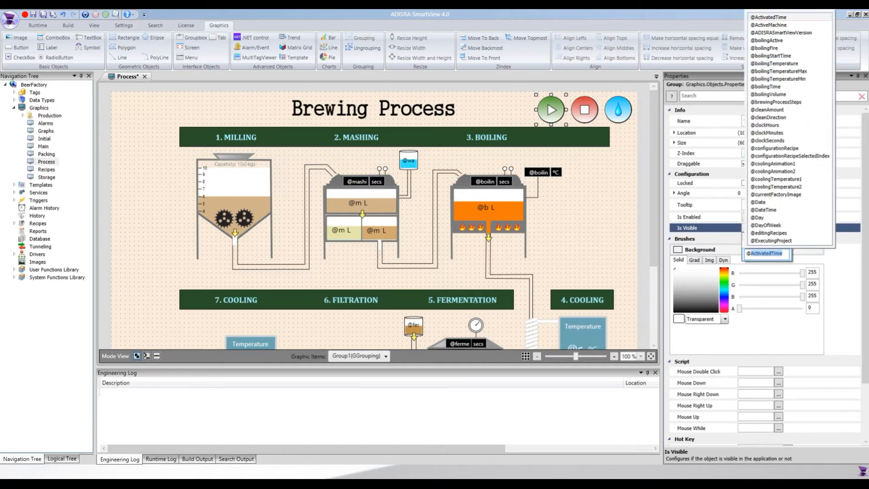
{"action": "type", "text": "produ"}
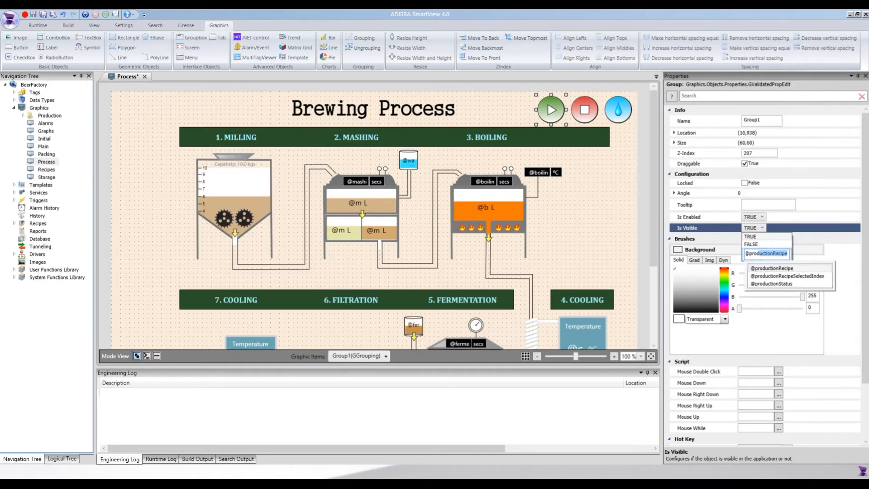
{"action": "key", "text": "Down"}
{"action": "key", "text": "Down"}
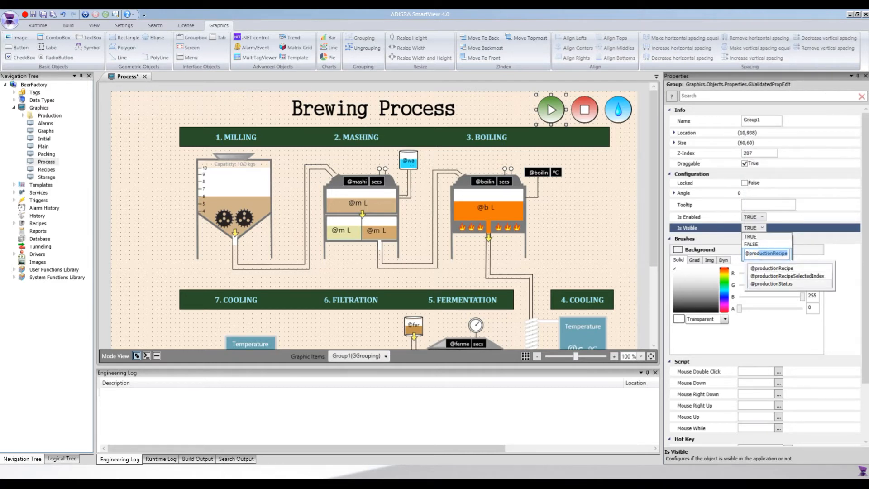
{"action": "type", "text": "ductionStatus"}
{"action": "key", "text": "Return"}
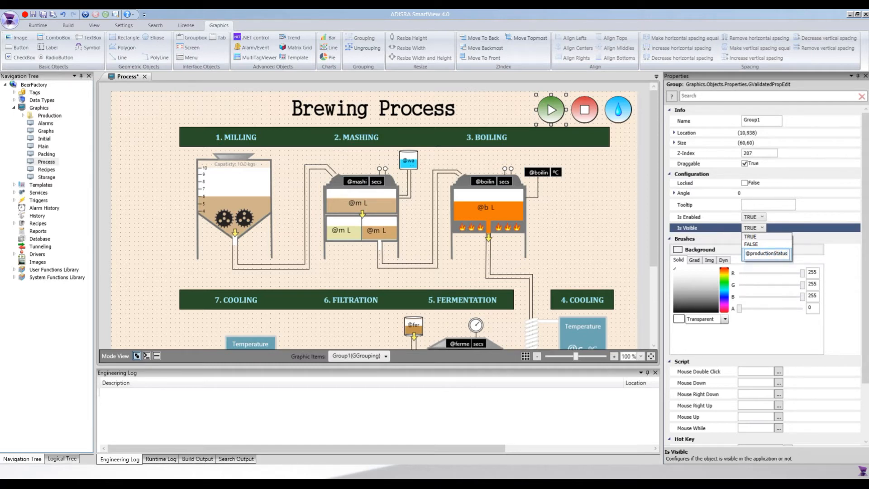
{"action": "type", "text": "== 1"}
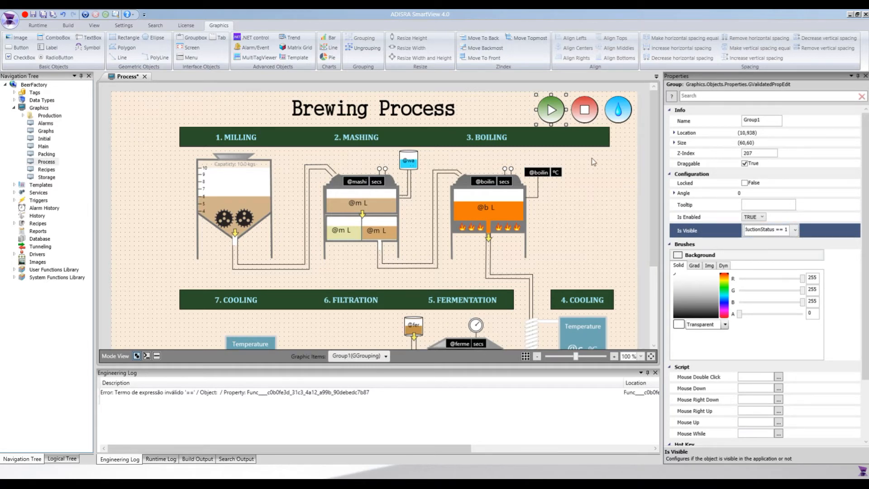
{"action": "left_click", "coordinate": [585, 122]}
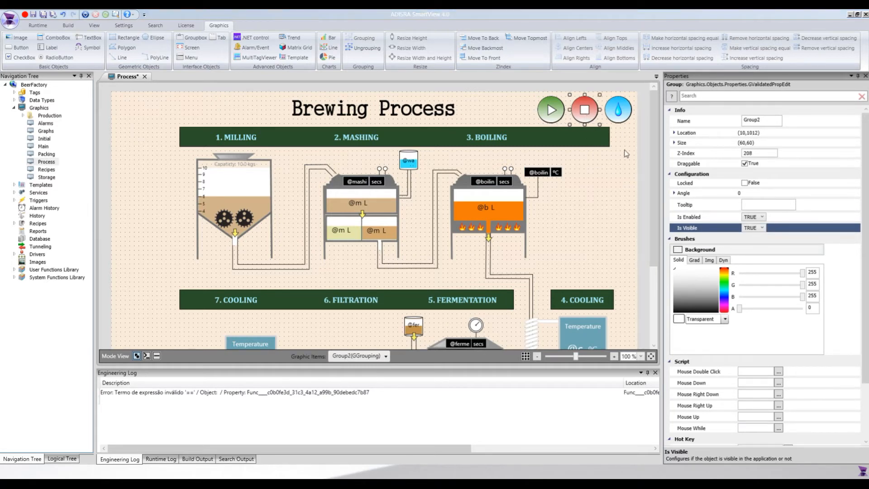
{"action": "left_click", "coordinate": [762, 227]}
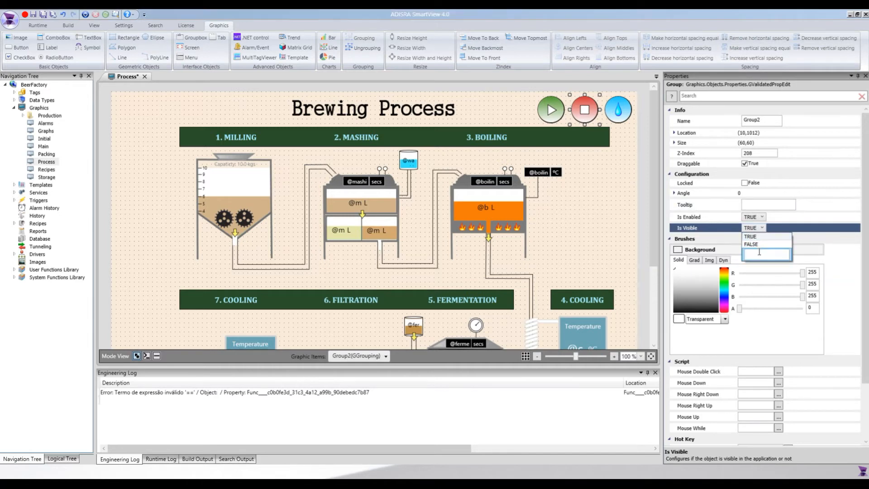
{"action": "key", "text": "ctrl+v"}
{"action": "left_click", "coordinate": [687, 202]}
{"action": "left_click", "coordinate": [626, 115]}
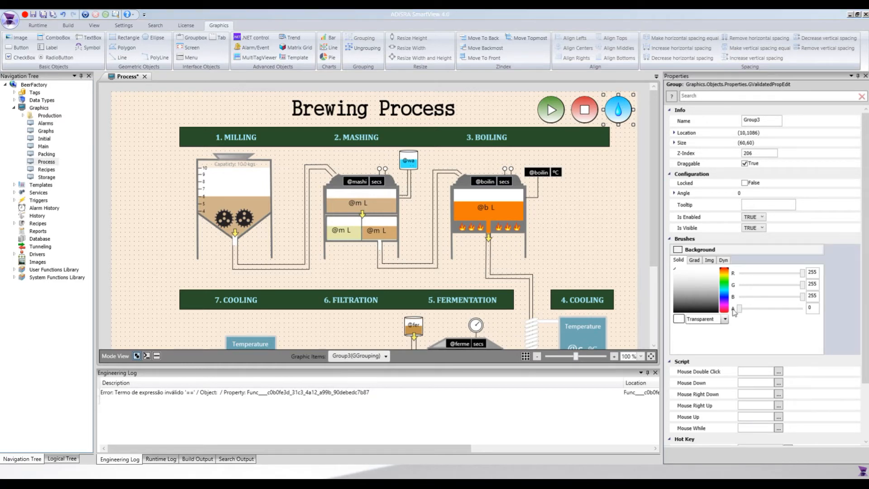
{"action": "left_click", "coordinate": [754, 228]}
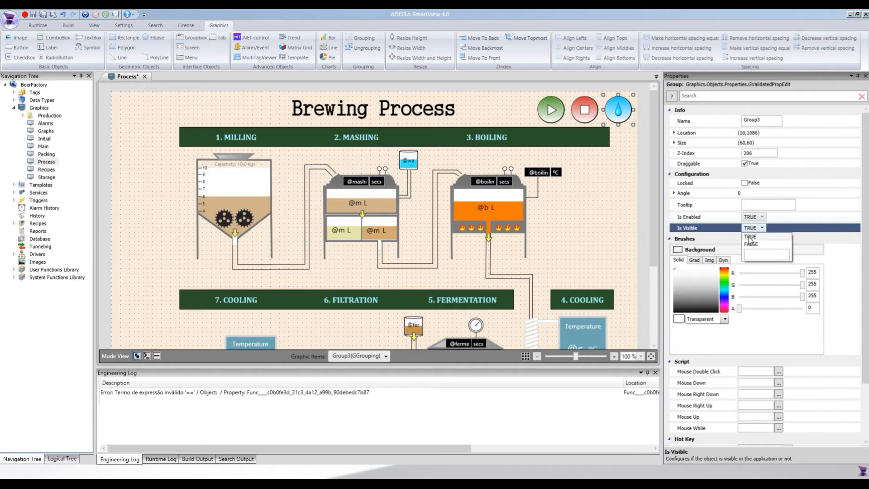
{"action": "type", "text": "Machinery== false"}
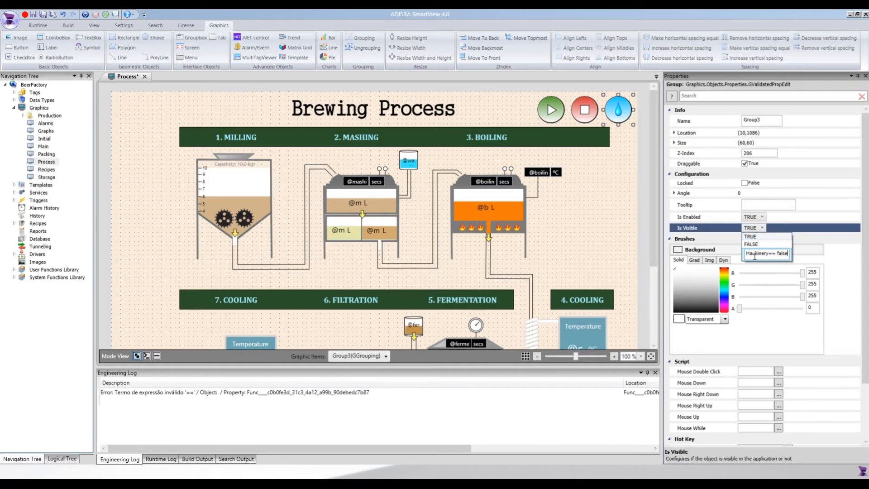
{"action": "key", "text": "ctrl+a"}
{"action": "type", "text": "@productionStatus"}
{"action": "type", "text": "==0 && ("}
{"action": "type", "text": "@startCleanMachi"}
{"action": "type", "text": "nery== false"}
{"action": "key", "text": "Return"}
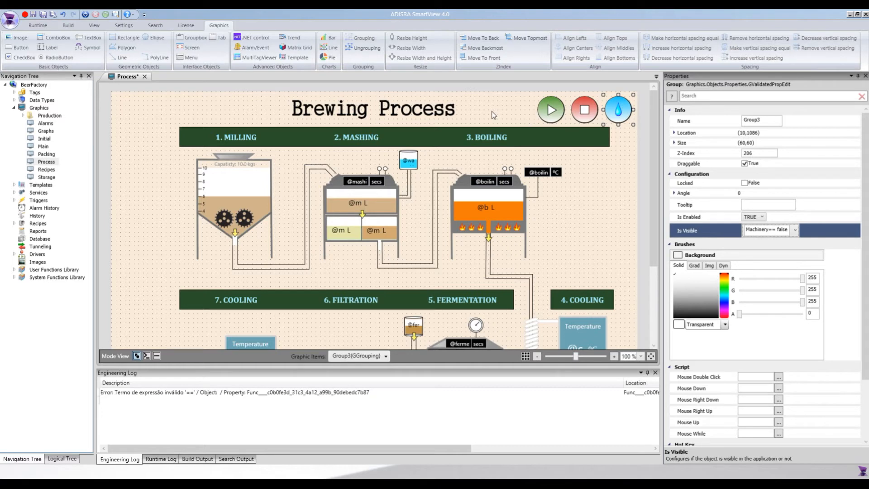
Show the script editor for Button1 inside the green play group and cut its SVGraphics.Open script from the Mouse Up event.
{"action": "left_click", "coordinate": [548, 112]}
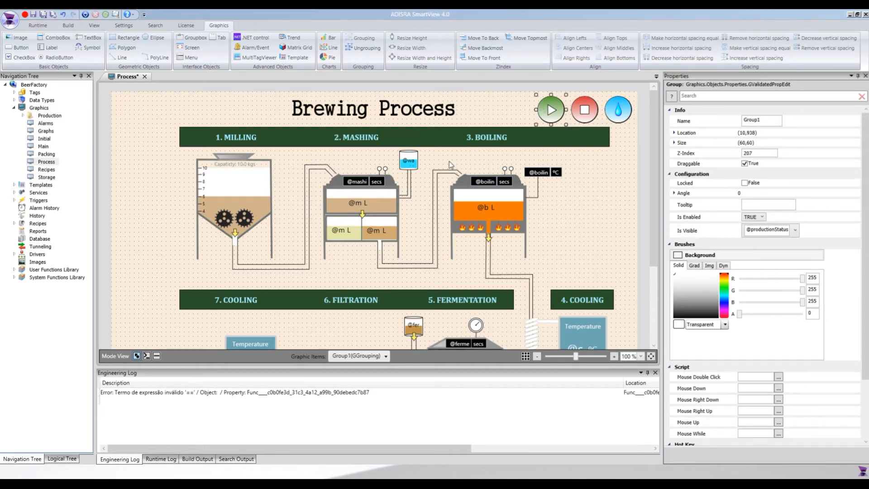
{"action": "left_click", "coordinate": [339, 357]}
{"action": "left_click", "coordinate": [341, 201]}
{"action": "left_click", "coordinate": [376, 210]}
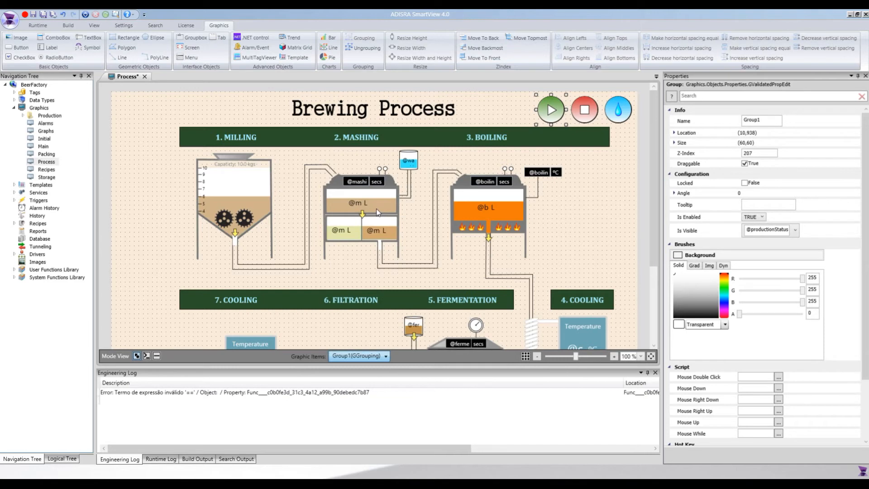
{"action": "left_click", "coordinate": [157, 356]}
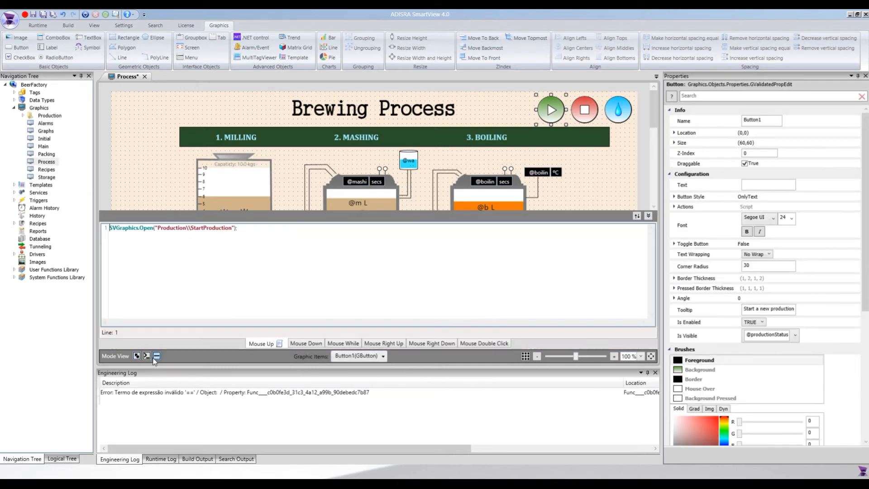
{"action": "left_click_drag", "start_coordinate": [247, 227], "coordinate": [110, 227]}
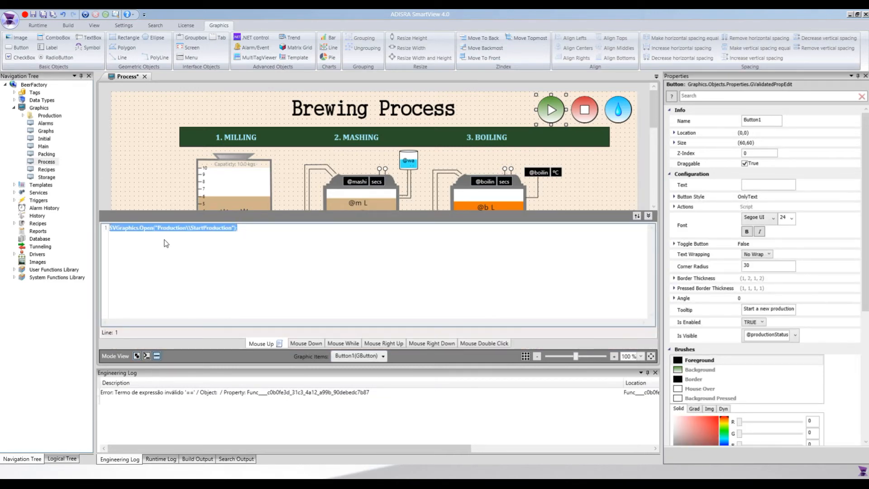
{"action": "key", "text": "Delete"}
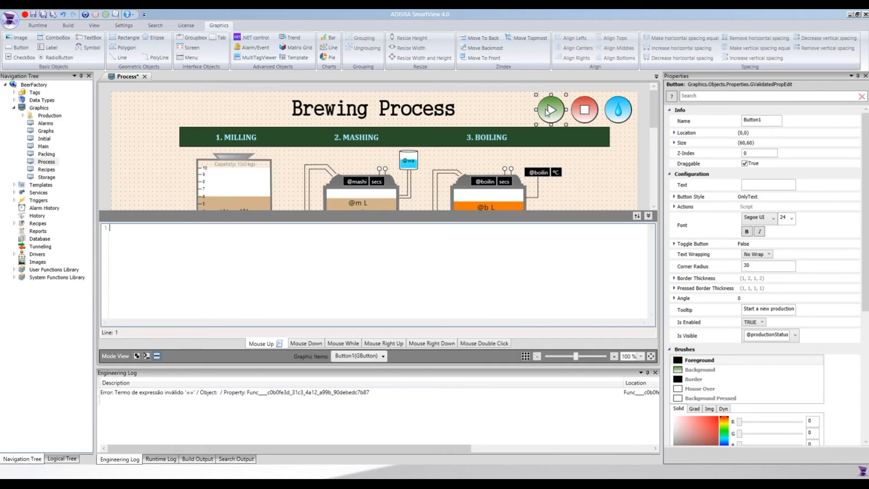
Set the Mouse Up script of Group1 itself to SVGraphics.Open("Production\\StartProduction");.
{"action": "left_click", "coordinate": [356, 356]}
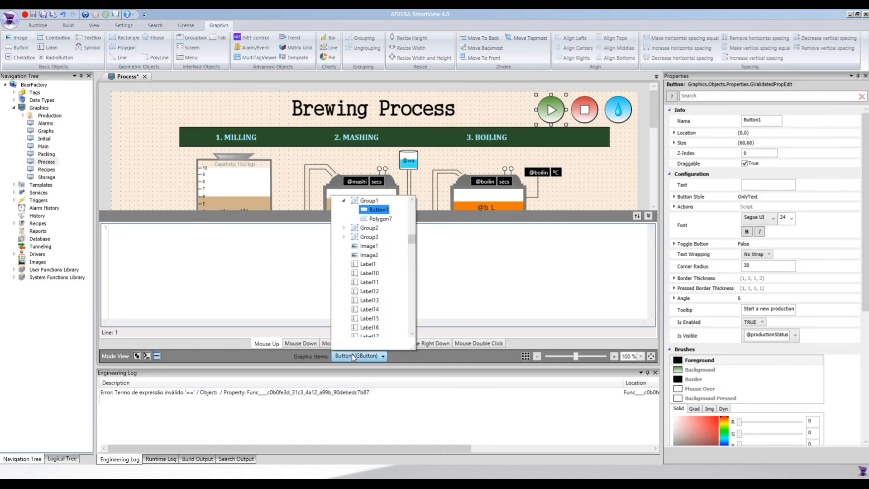
{"action": "left_click", "coordinate": [366, 199]}
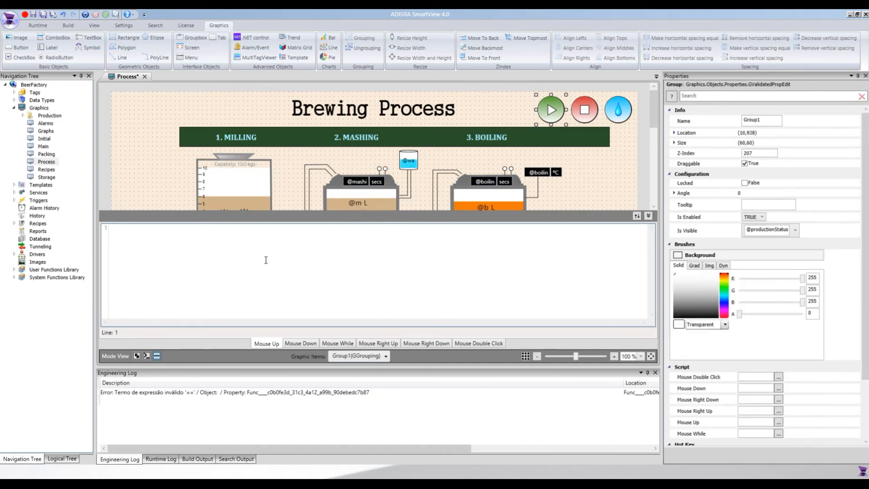
{"action": "type", "text": "SVGraphics.Open(\"Production\\\\StartProduction\");"}
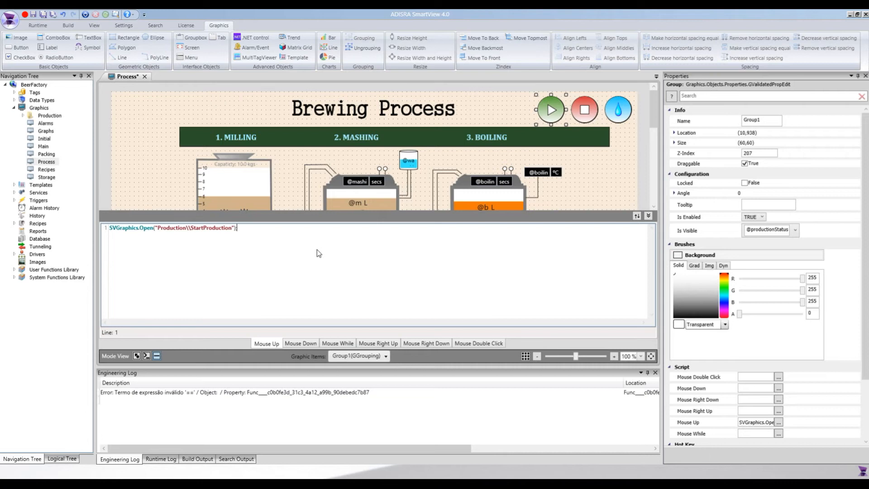
{"action": "left_click", "coordinate": [344, 358]}
{"action": "left_click", "coordinate": [341, 201]}
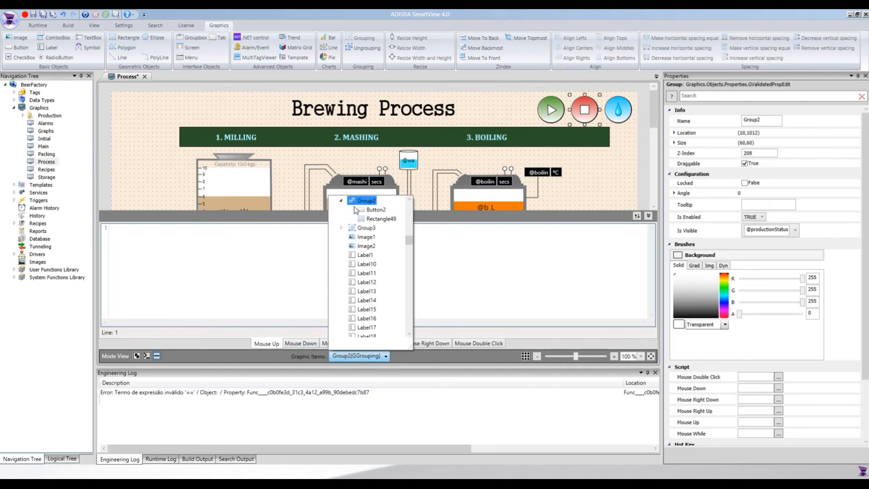
{"action": "left_click", "coordinate": [367, 209]}
{"action": "key", "text": "ctrl+a"}
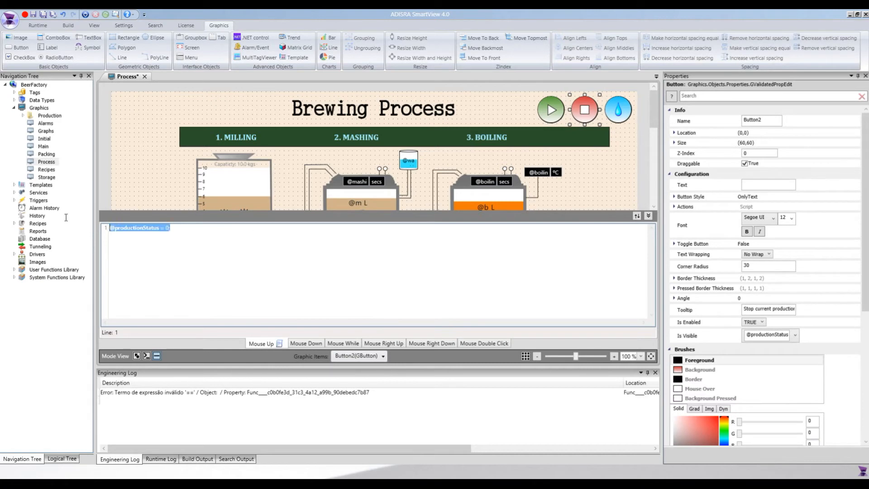
{"action": "key", "text": "Delete"}
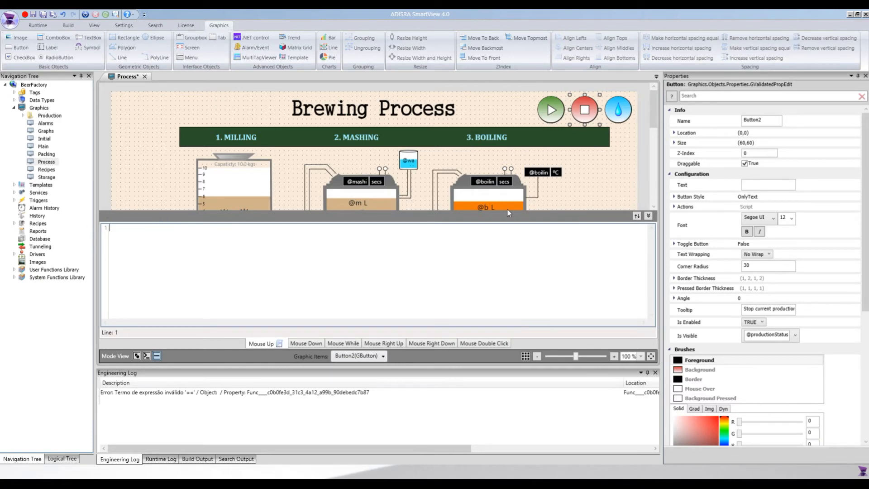
{"action": "left_click", "coordinate": [360, 357]}
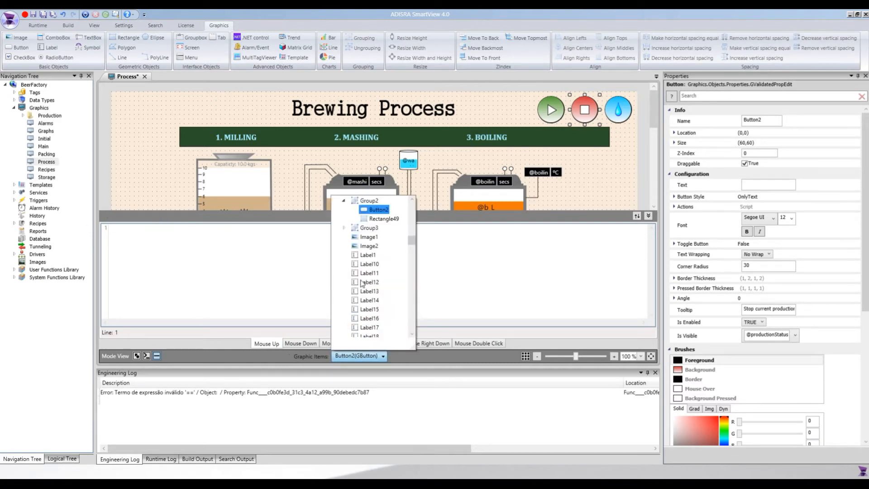
{"action": "left_click", "coordinate": [369, 200]}
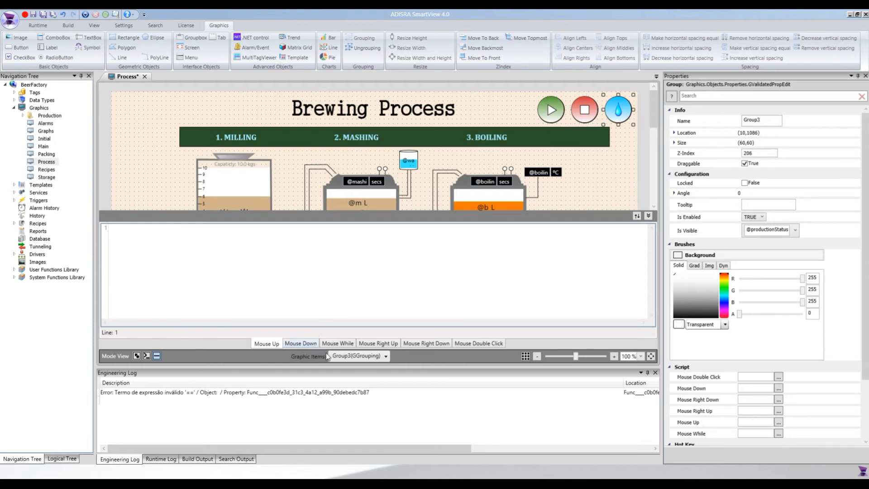
{"action": "left_click", "coordinate": [336, 356]}
{"action": "left_click", "coordinate": [343, 201]}
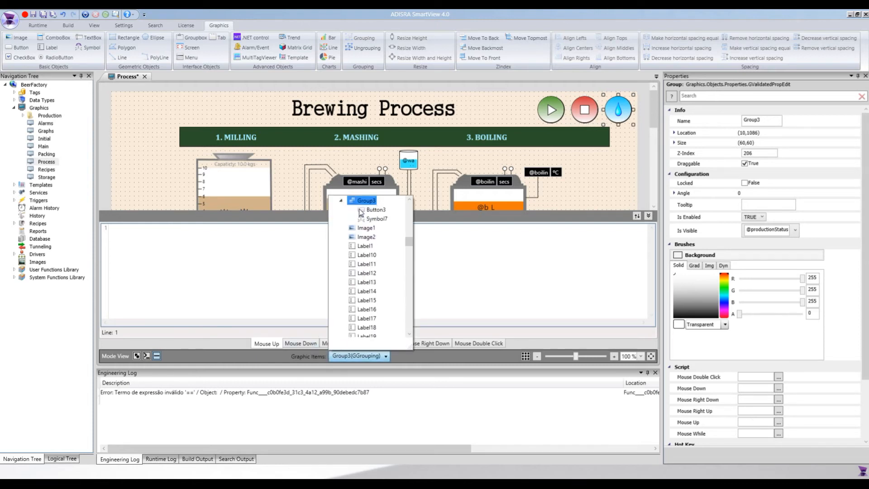
{"action": "left_click", "coordinate": [363, 209]}
{"action": "left_click_drag", "start_coordinate": [212, 230], "coordinate": [41, 219]}
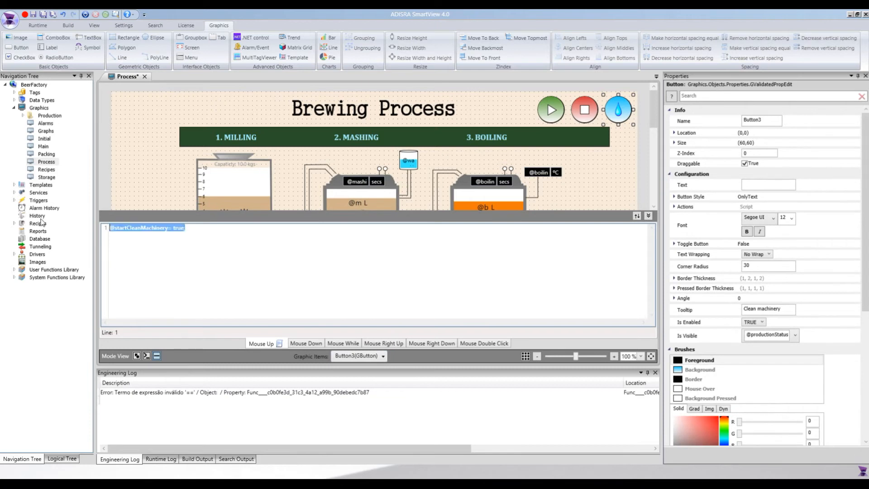
{"action": "key", "text": "Delete"}
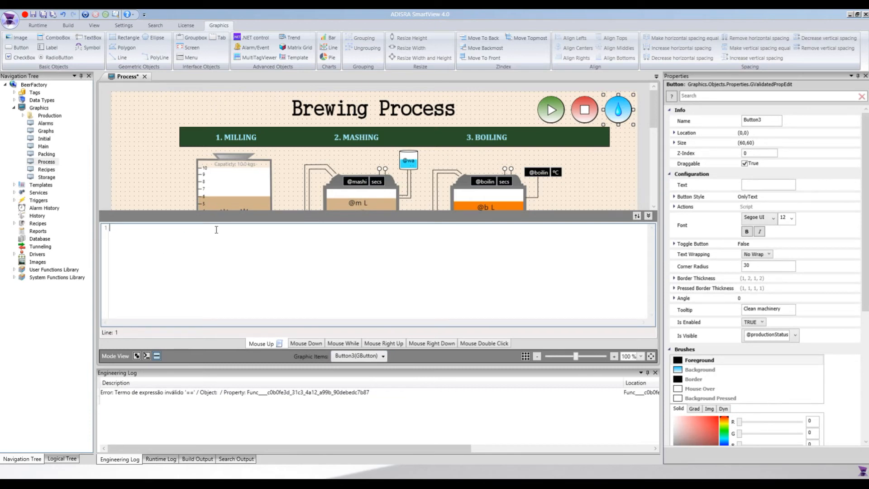
{"action": "left_click", "coordinate": [357, 356]}
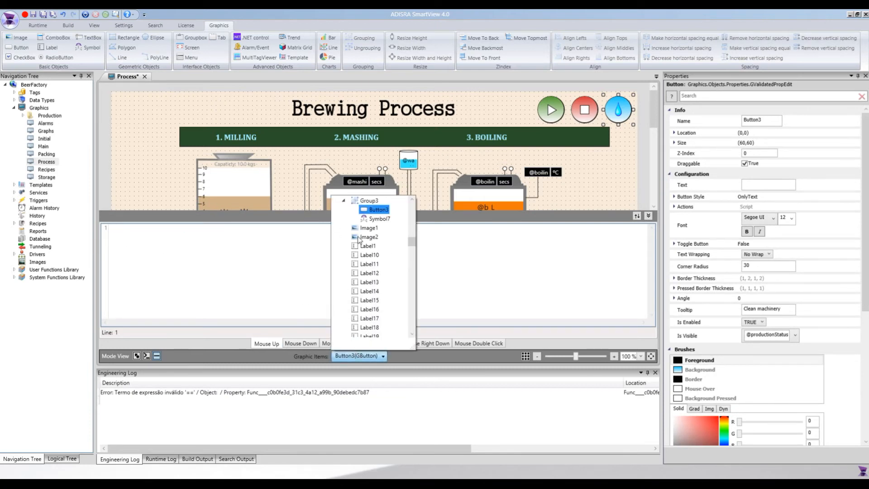
{"action": "left_click", "coordinate": [369, 200]}
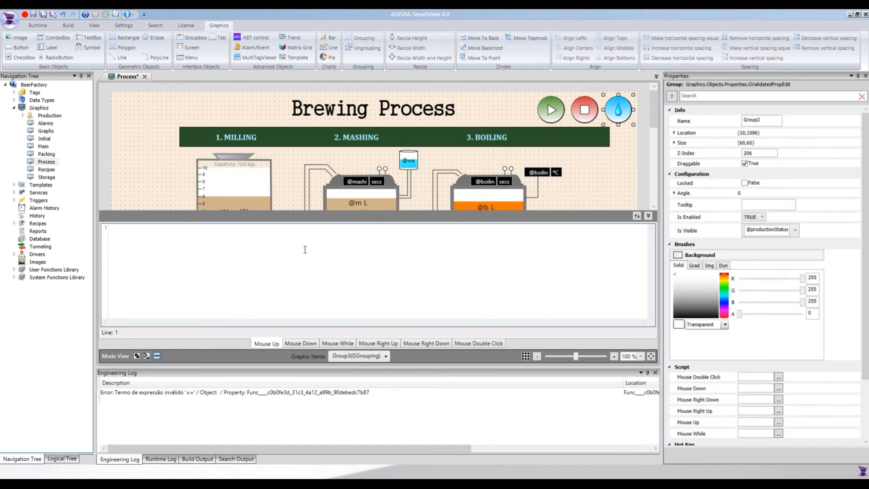
{"action": "type", "text": "@startCleanMachinery= true;"}
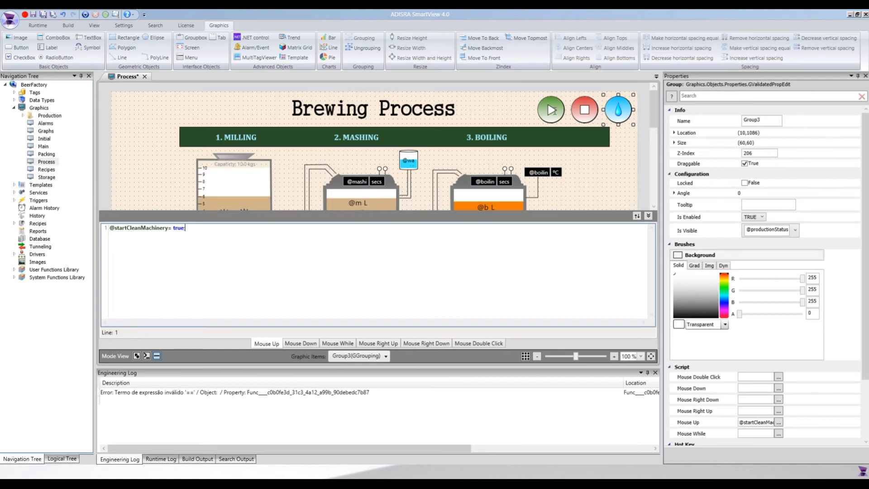
{"action": "key", "text": "ctrl+s"}
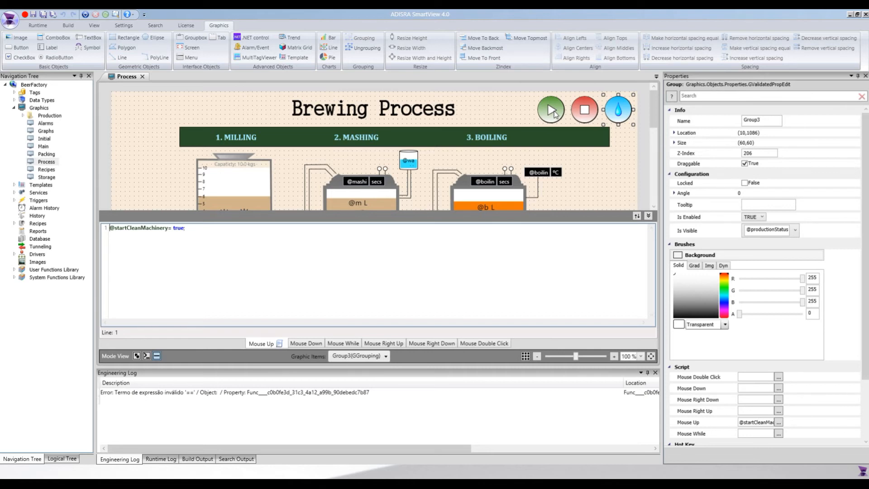
Align the play, stop and water drop groups by their right edges so they stack on the water drop's position.
{"action": "left_click", "coordinate": [555, 114]}
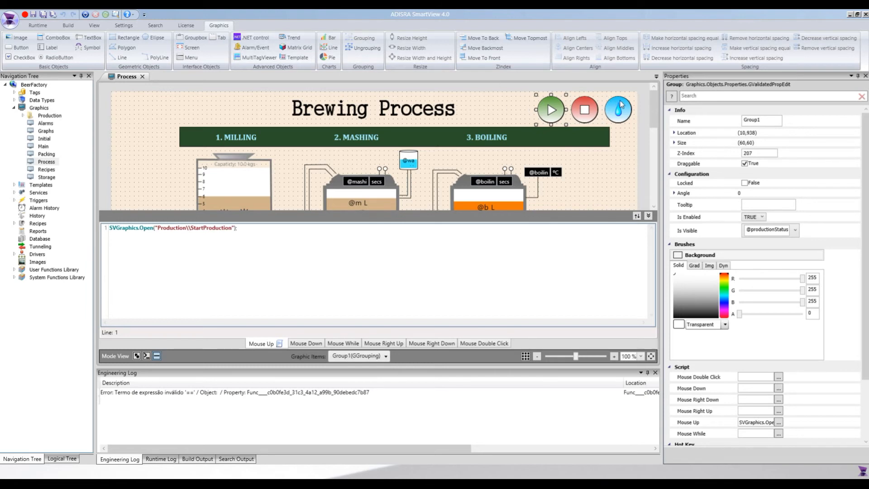
{"action": "left_click", "coordinate": [595, 112], "text": "ctrl"}
{"action": "left_click", "coordinate": [622, 111], "text": "ctrl"}
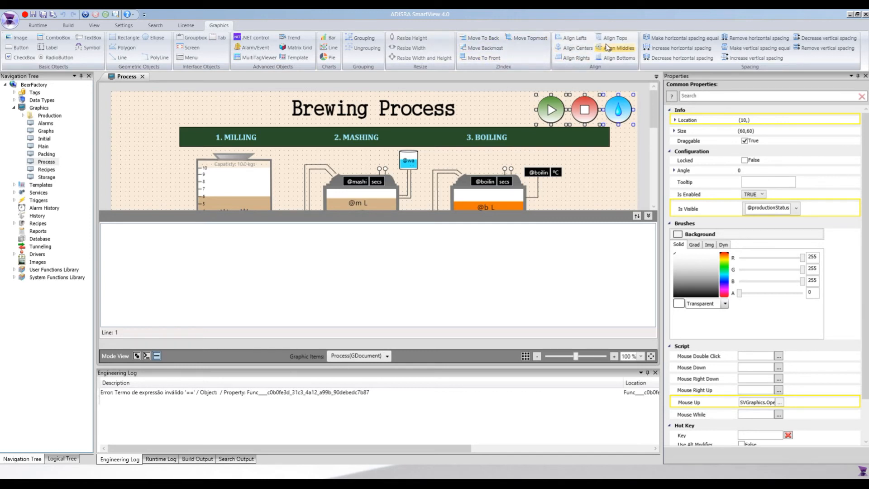
{"action": "left_click", "coordinate": [572, 59]}
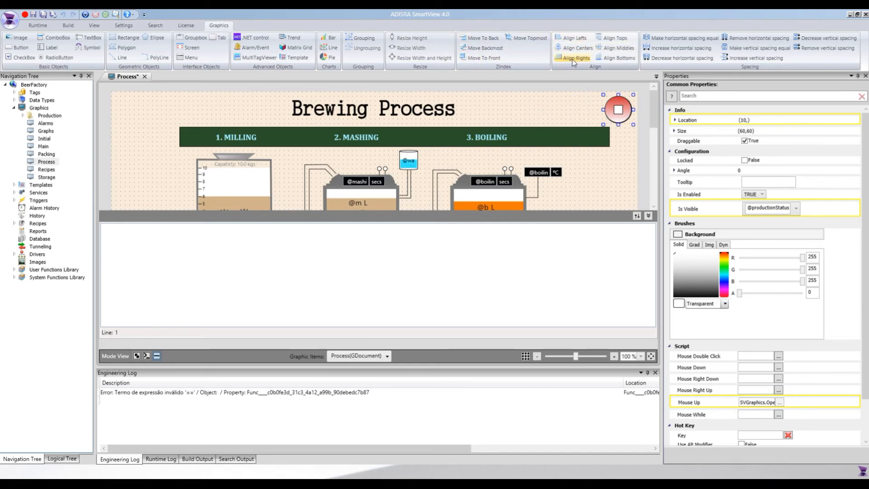
{"action": "left_click", "coordinate": [559, 99]}
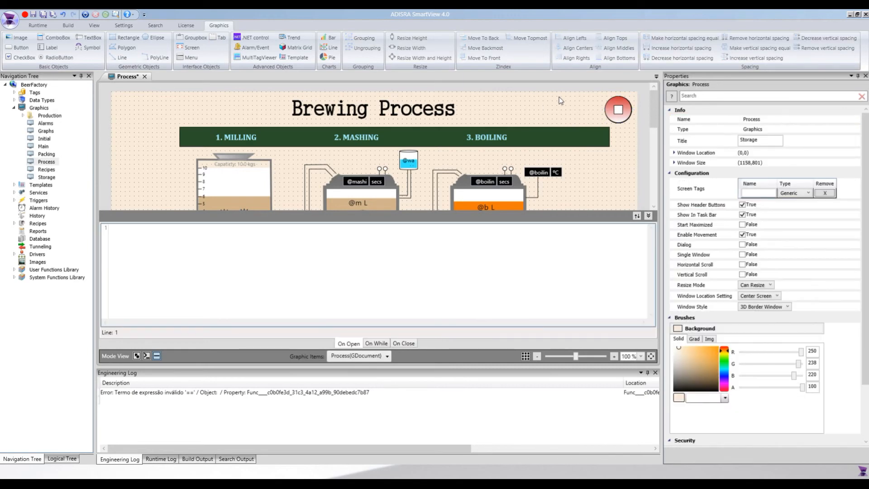
{"action": "left_click", "coordinate": [616, 122]}
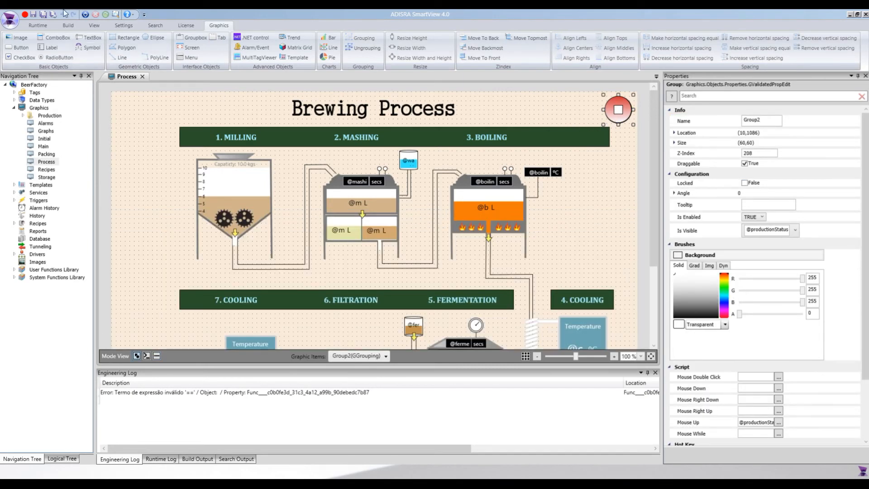
Run the project and start the machinery cleaning from the Brewing Process screen with the water drop group.
{"action": "left_click", "coordinate": [28, 27]}
{"action": "left_click", "coordinate": [18, 45]}
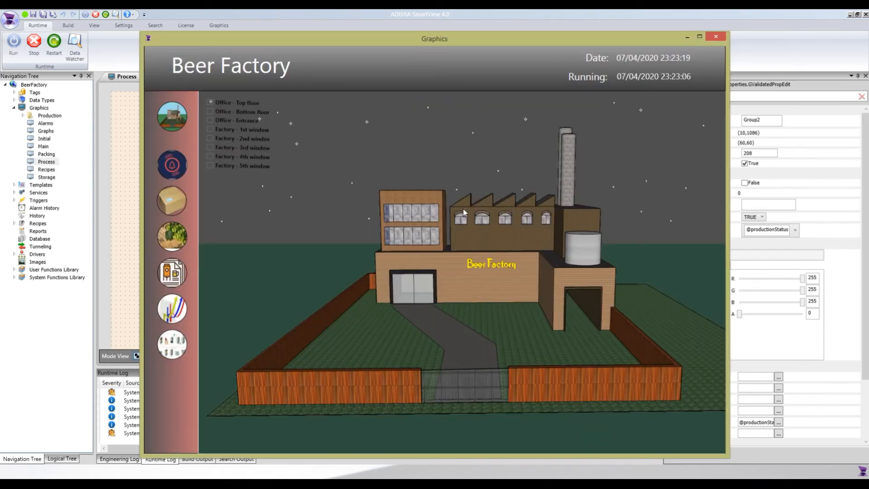
{"action": "left_click", "coordinate": [176, 344]}
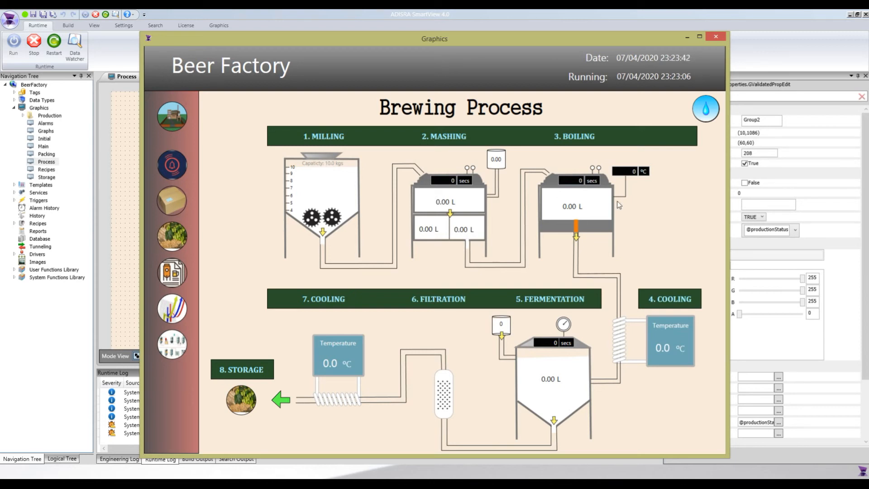
{"action": "left_click", "coordinate": [699, 112]}
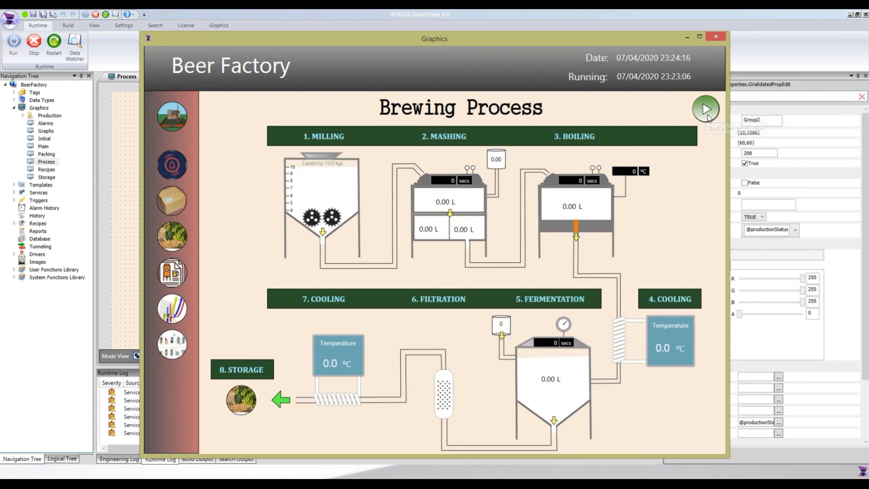
Test the green play group by opening the production dialog, selecting a recipe and starting production.
{"action": "left_click", "coordinate": [707, 116]}
{"action": "left_click_drag", "start_coordinate": [451, 143], "coordinate": [476, 151]}
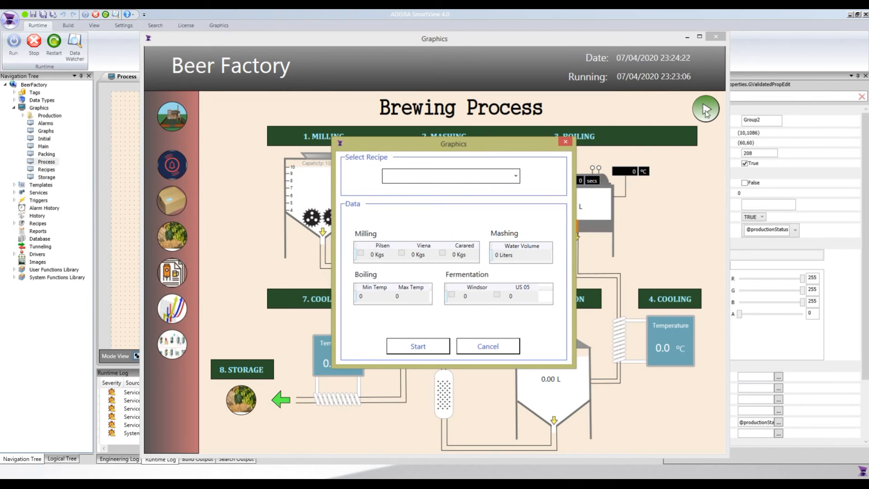
{"action": "left_click", "coordinate": [451, 176]}
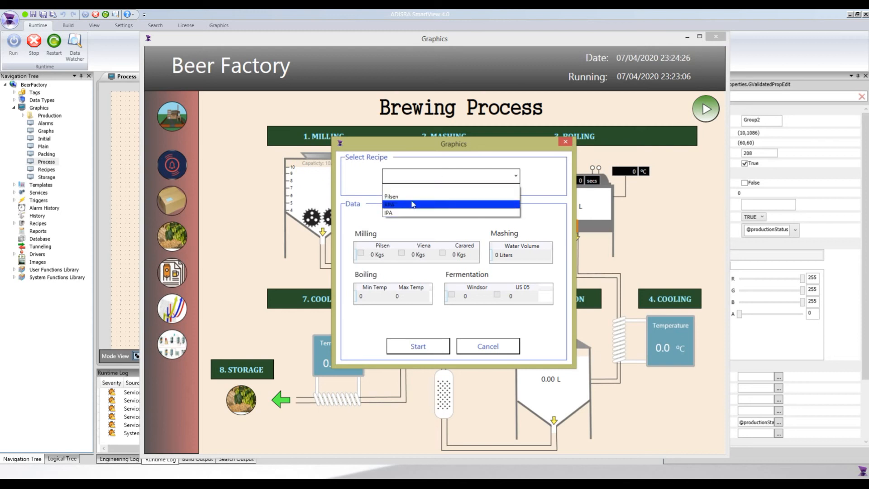
{"action": "left_click", "coordinate": [425, 192]}
{"action": "left_click", "coordinate": [413, 347]}
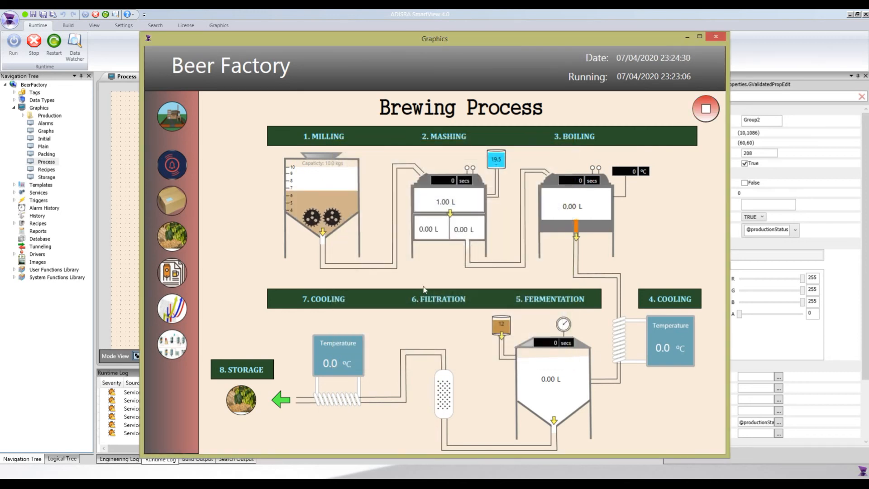